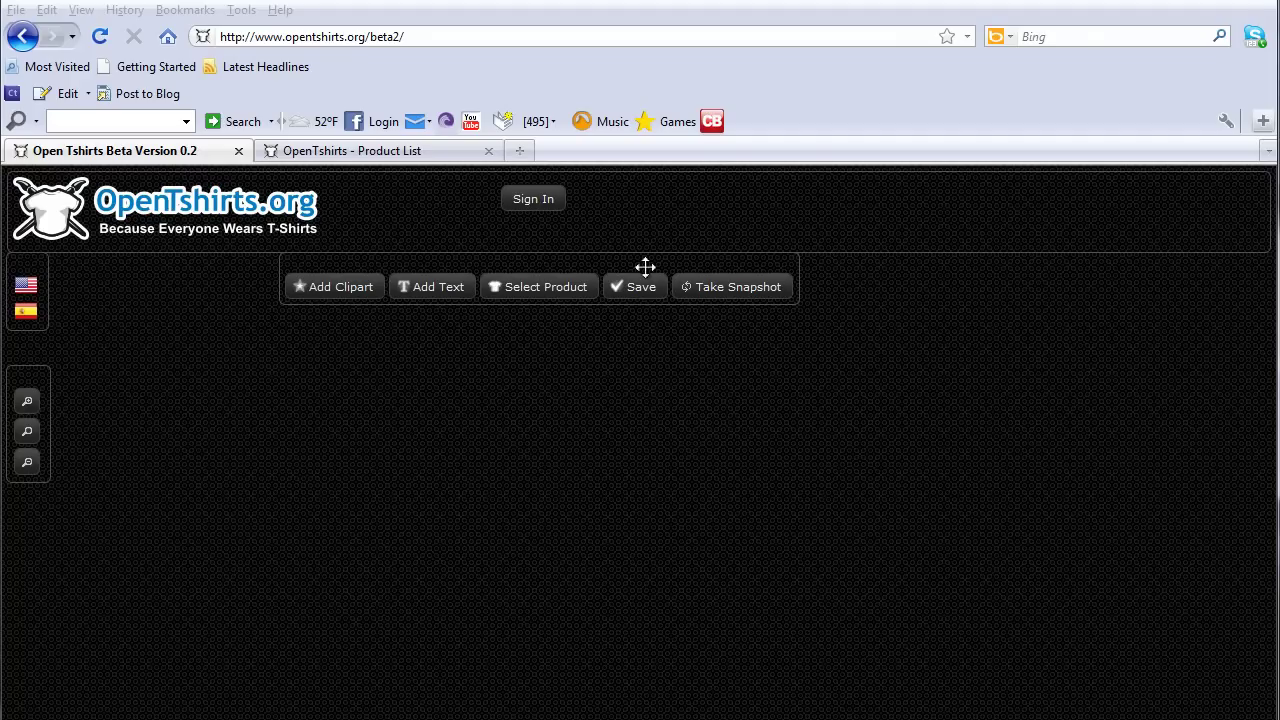
Step: Load the v neck T-shirt as the product and reposition the design toolbar and the product views palette
{"action": "left_click_drag", "start_coordinate": [645, 266], "coordinate": [734, 265]}
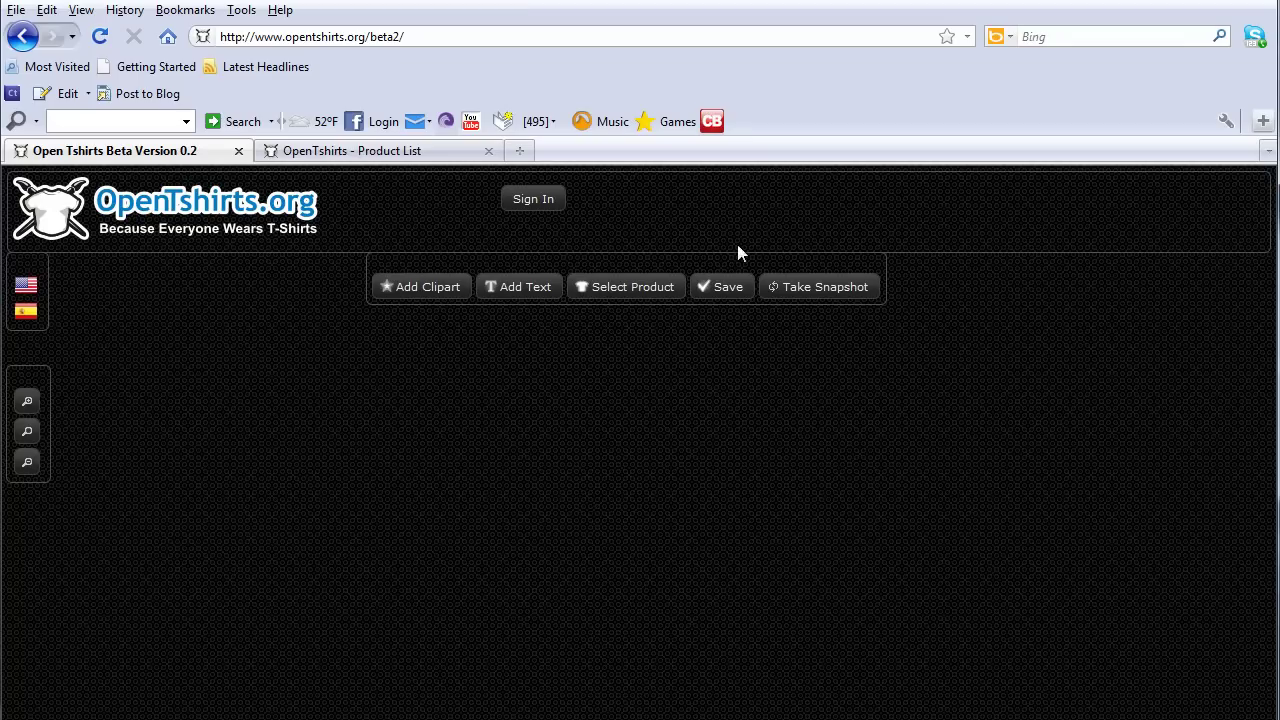
{"action": "left_click", "coordinate": [646, 289]}
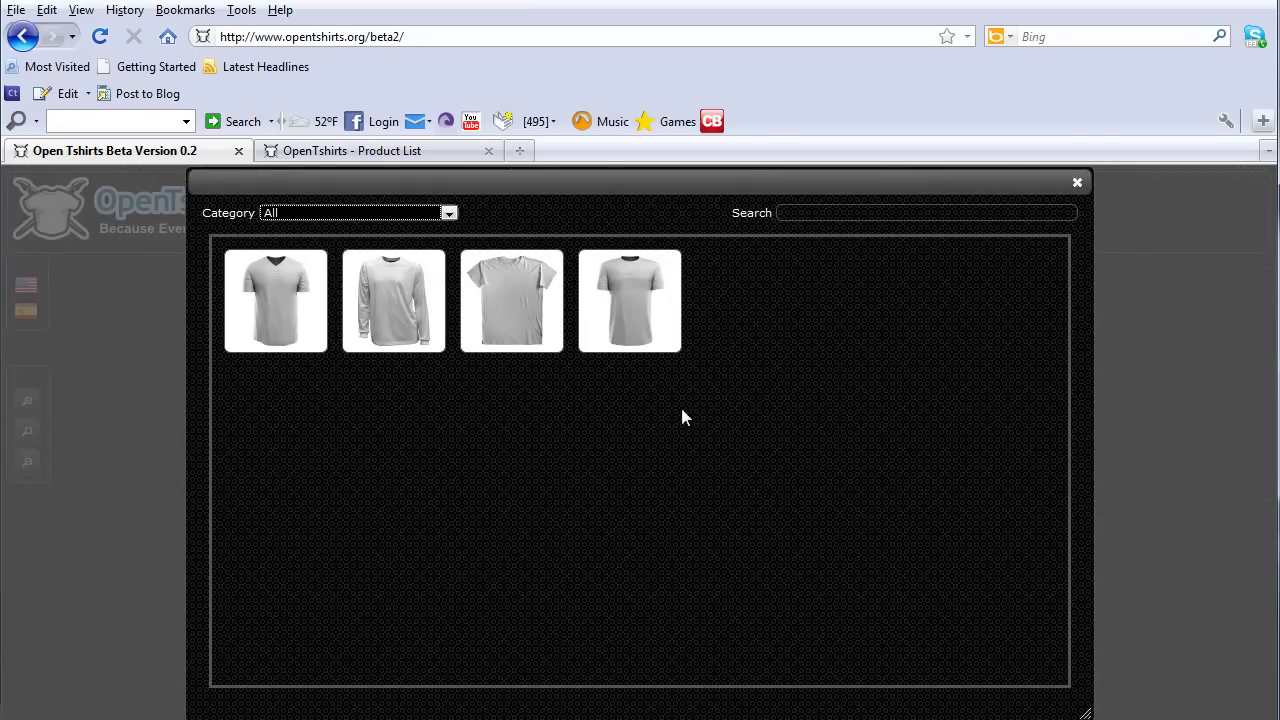
{"action": "left_click", "coordinate": [284, 310]}
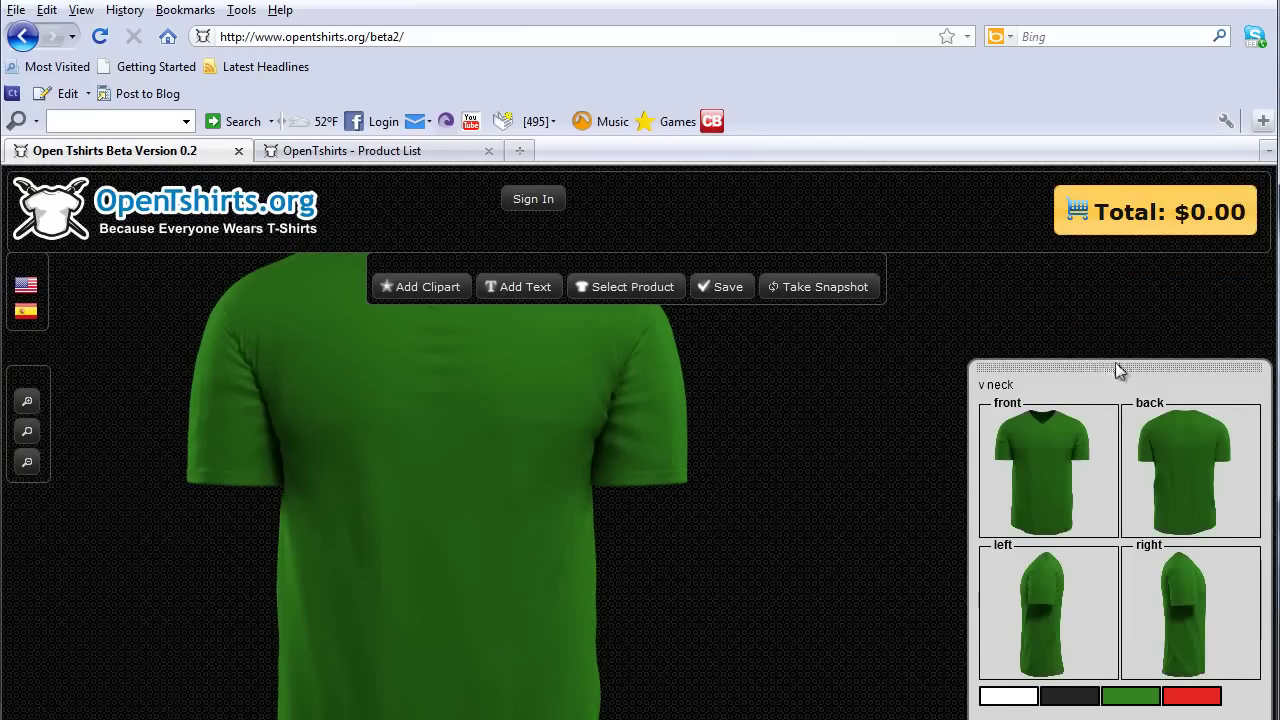
{"action": "left_click_drag", "start_coordinate": [1117, 369], "coordinate": [1091, 306]}
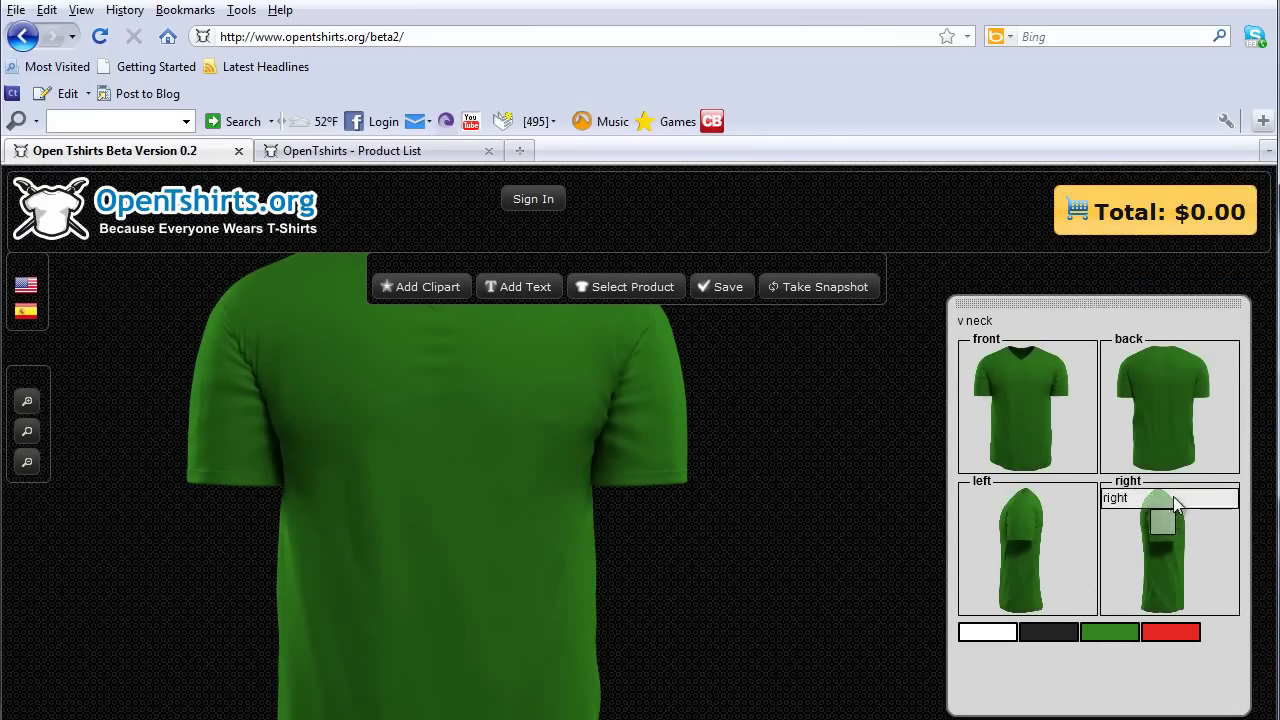
Step: Check the product list in the site administration and return to the T-shirt designer
{"action": "left_click", "coordinate": [417, 155]}
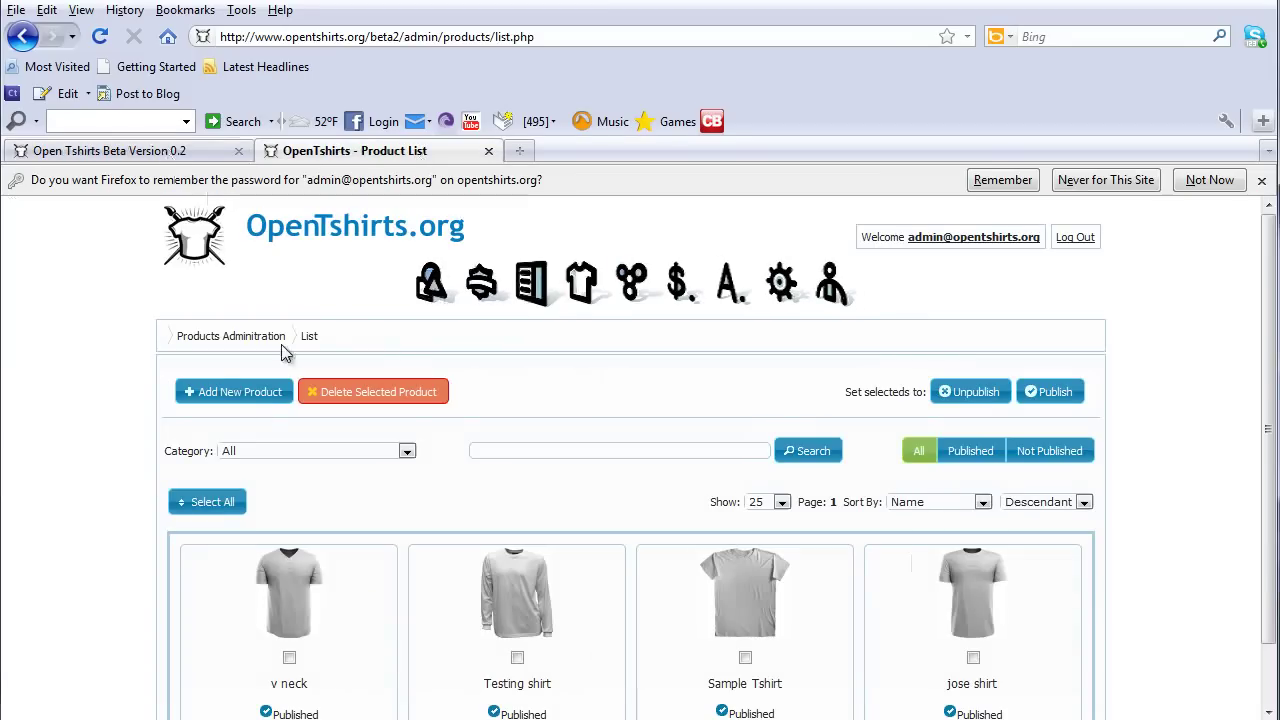
{"action": "left_click", "coordinate": [175, 152]}
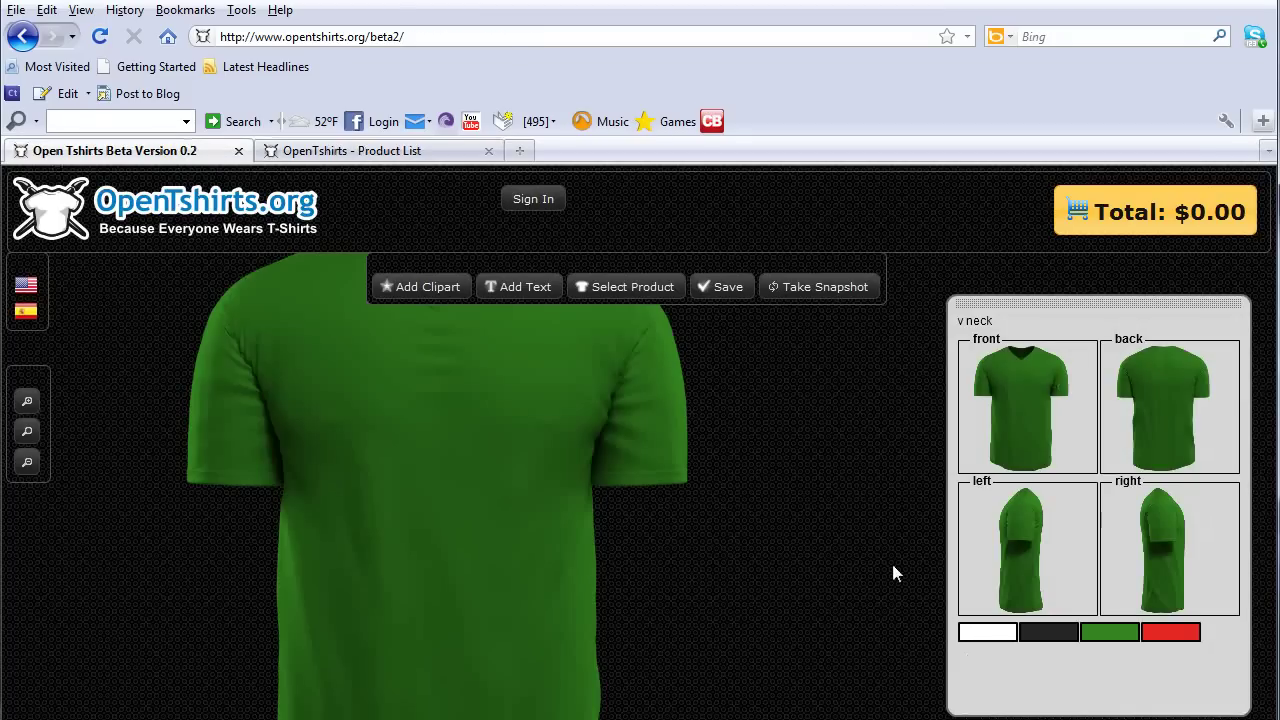
Step: Choose the front view of the shirt and add the ram head clipart to it
{"action": "left_click", "coordinate": [1031, 385]}
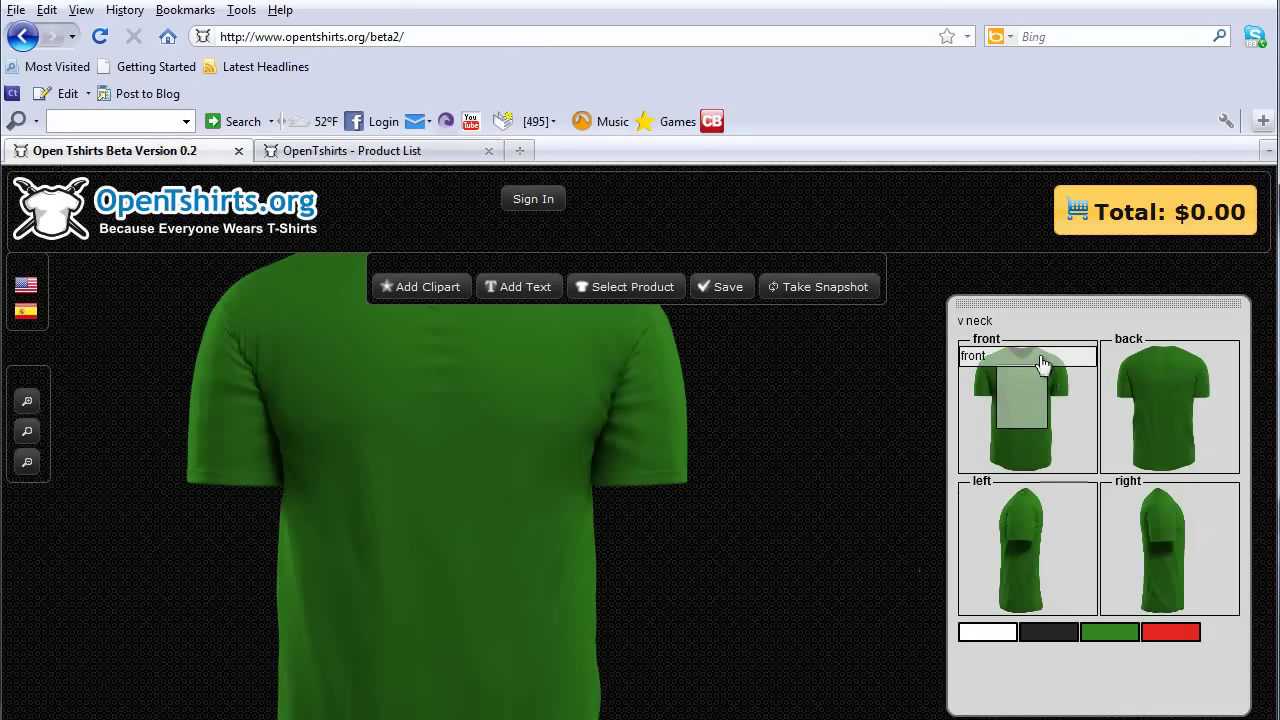
{"action": "left_click", "coordinate": [458, 292]}
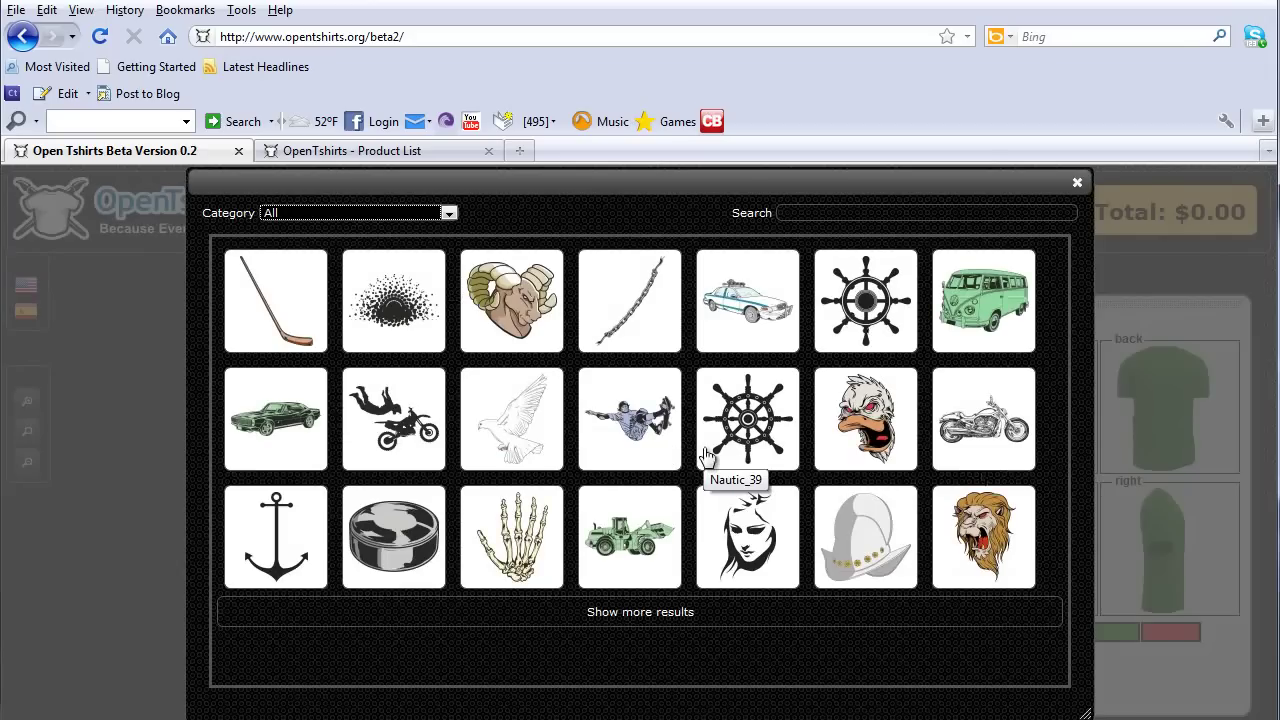
{"action": "left_click", "coordinate": [527, 297]}
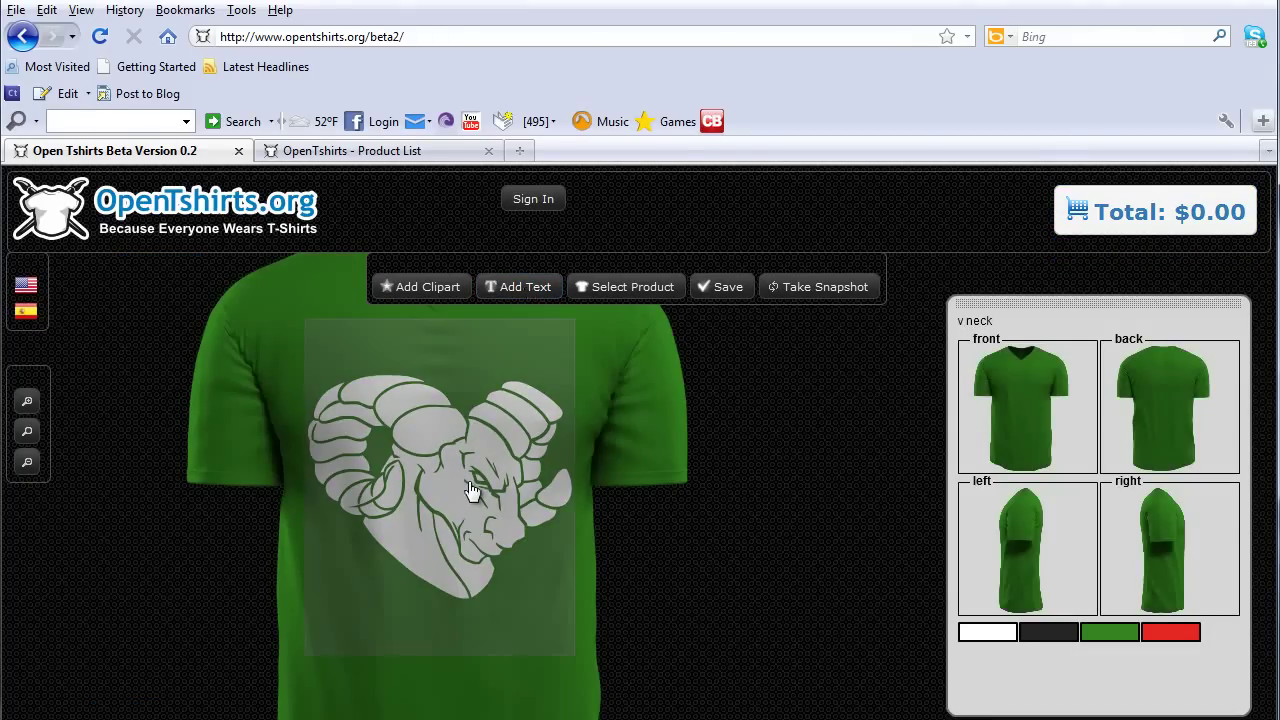
Step: Try the ram clipart in two colors and set it to full color
{"action": "left_click", "coordinate": [471, 460]}
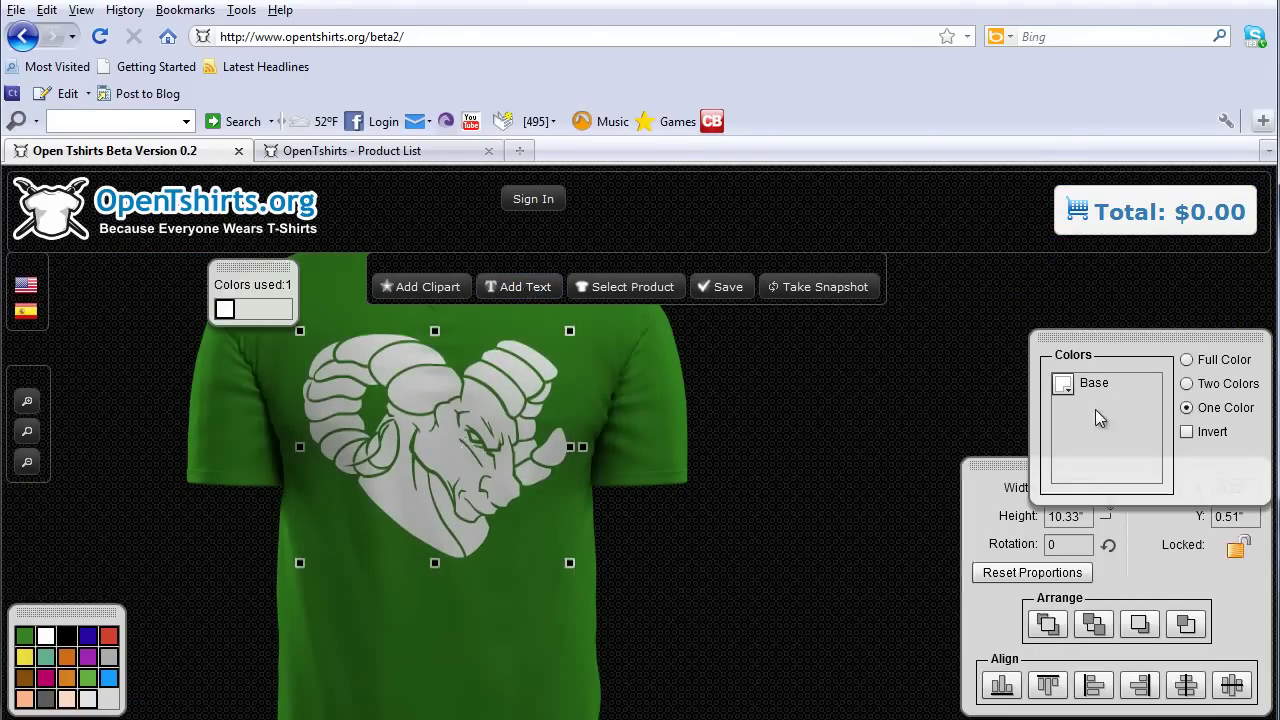
{"action": "left_click", "coordinate": [1187, 388]}
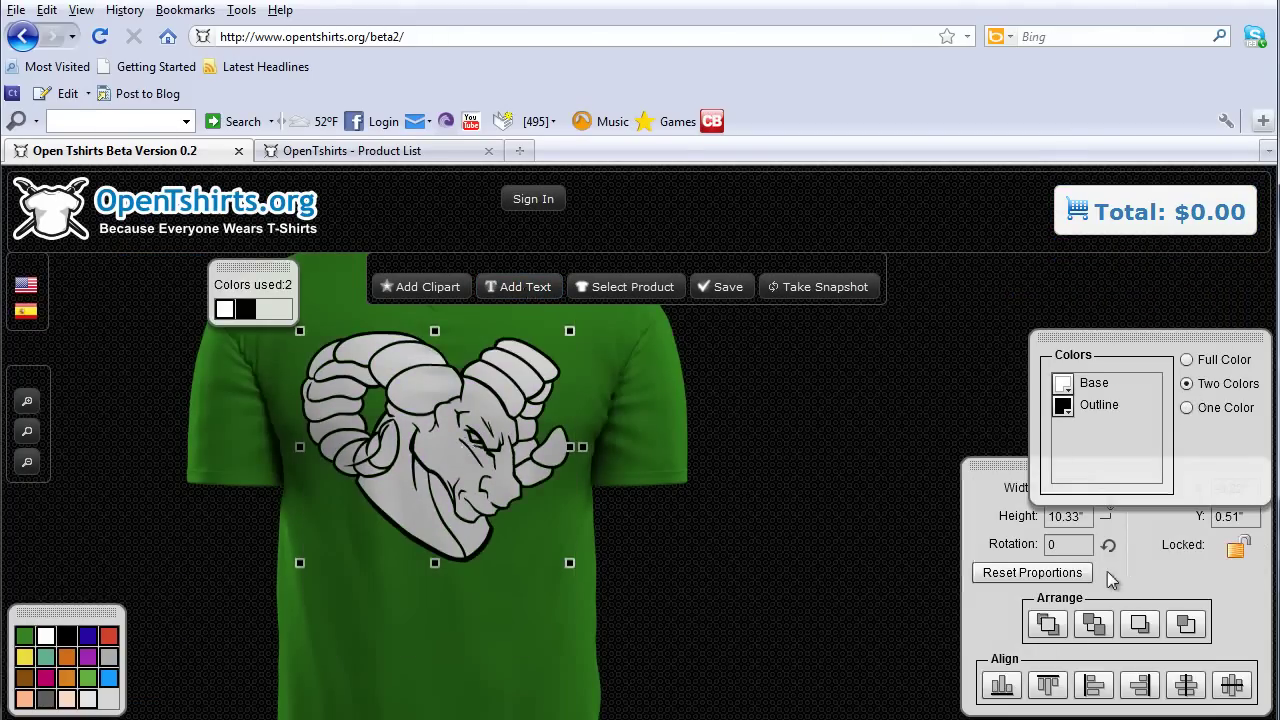
{"action": "left_click", "coordinate": [1187, 360]}
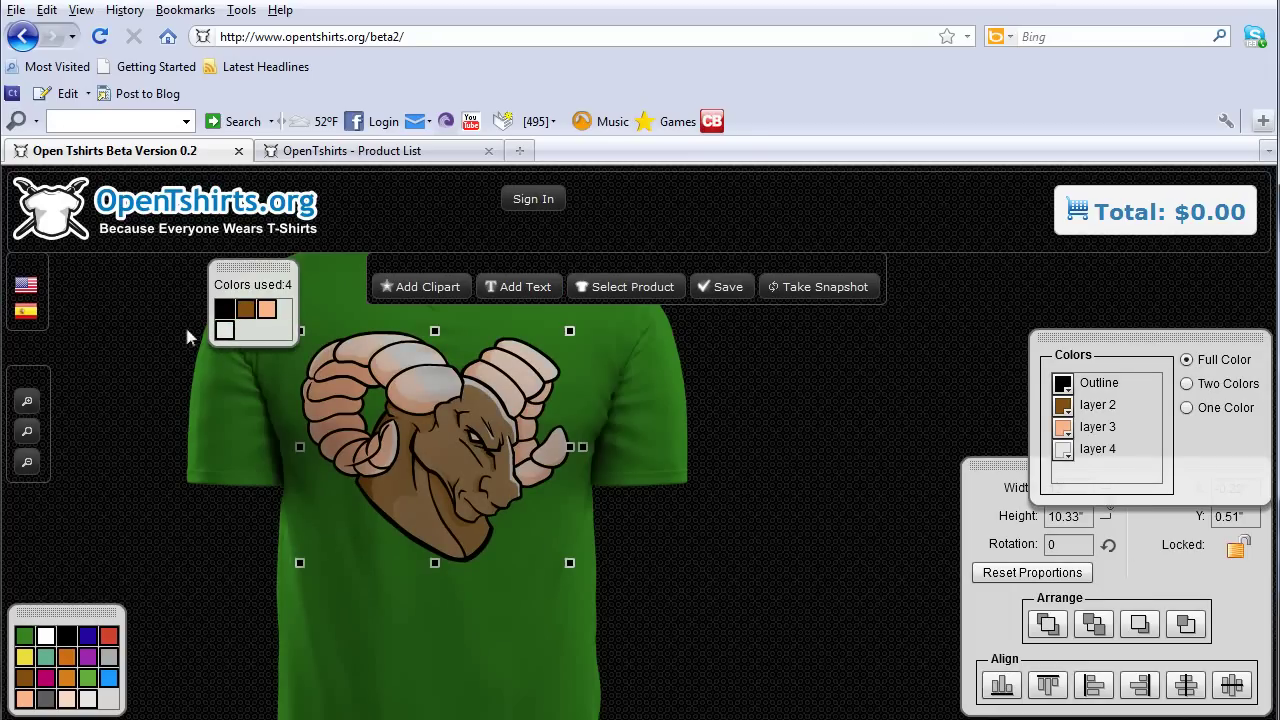
Step: Recolor the ram clipart with black for layer 2 and white for layer 3
{"action": "left_click", "coordinate": [1067, 411]}
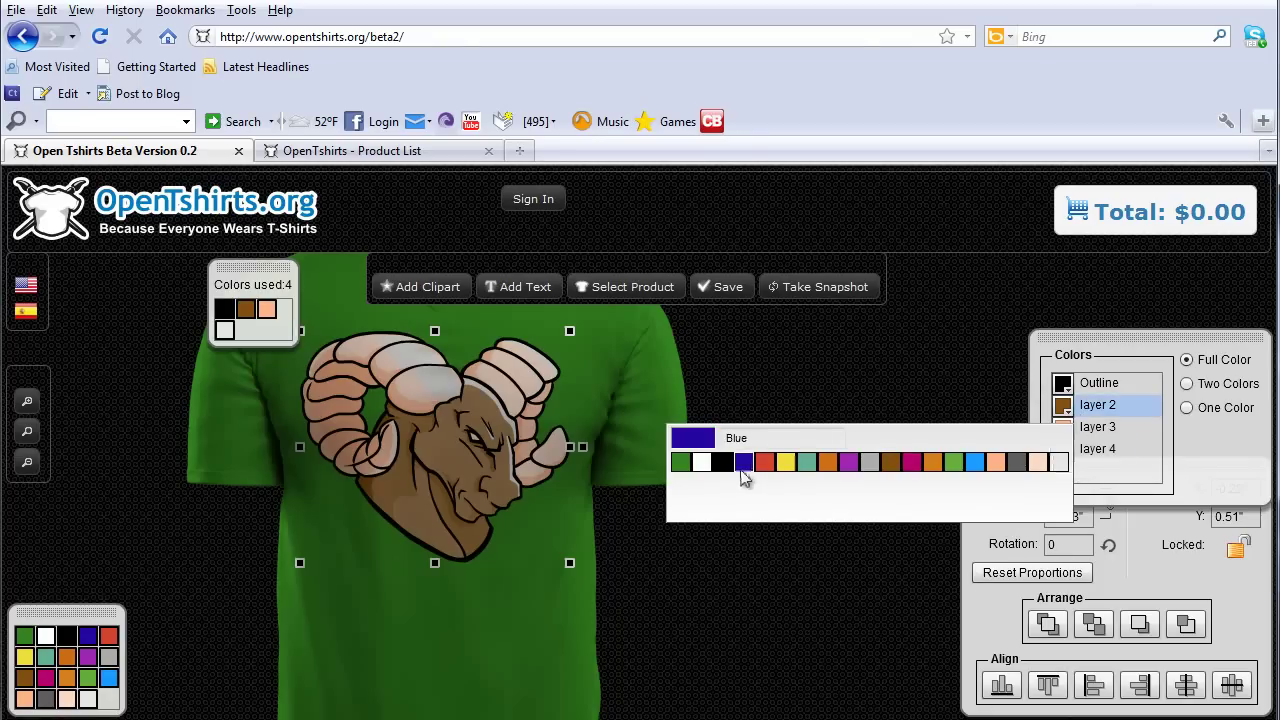
{"action": "left_click", "coordinate": [722, 462]}
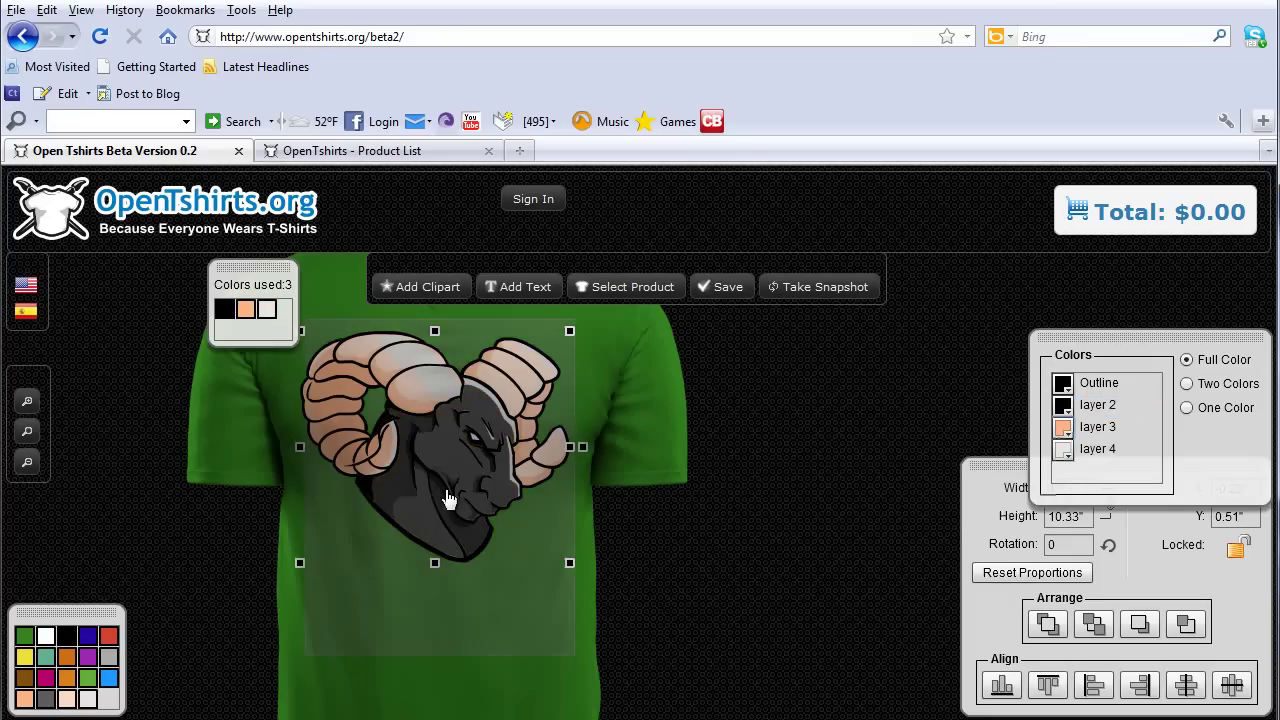
{"action": "left_click", "coordinate": [1065, 430]}
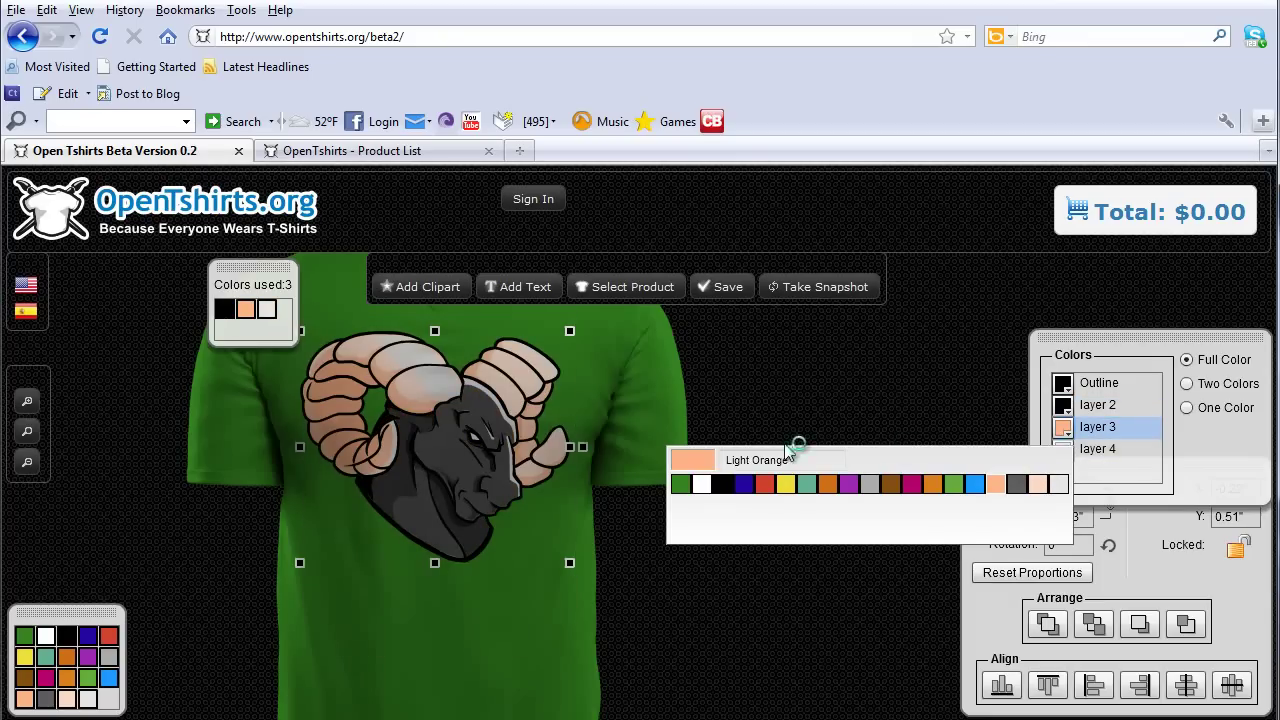
{"action": "left_click", "coordinate": [704, 486]}
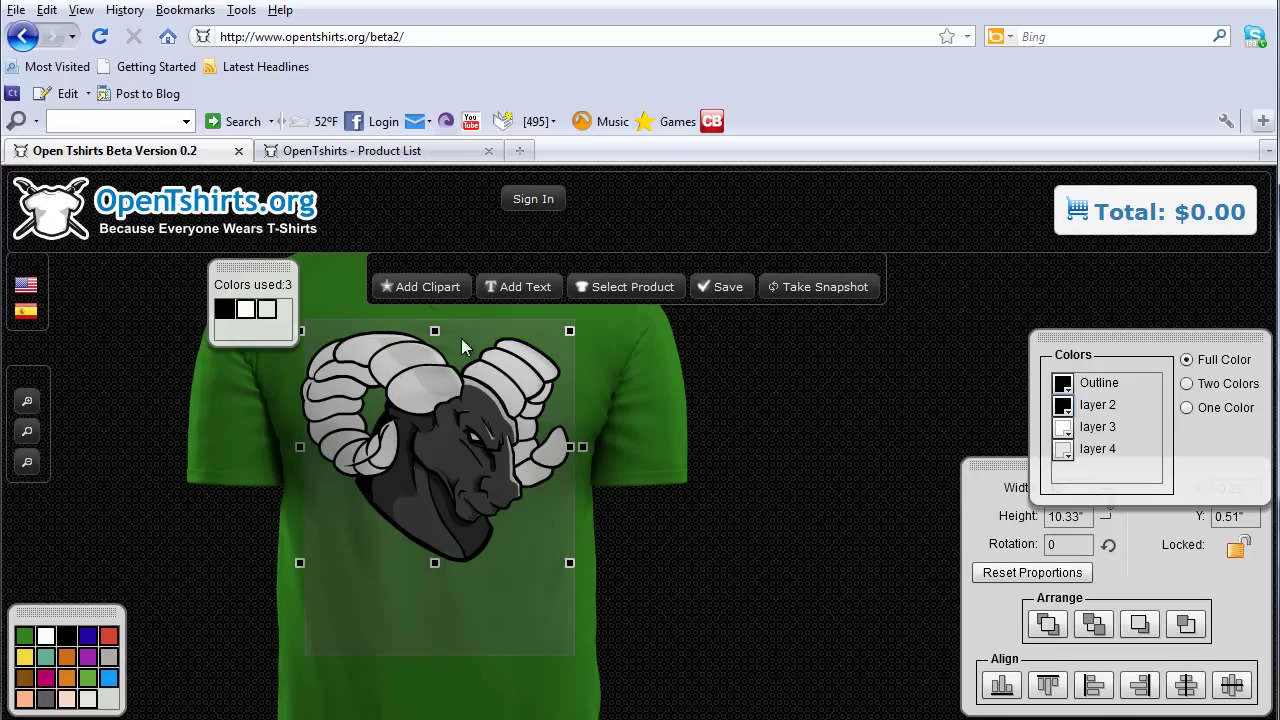
Step: Shrink the ram clipart to about 7.06" high and place it toward the upper right of the shirt's print area
{"action": "left_click_drag", "start_coordinate": [486, 429], "coordinate": [488, 445]}
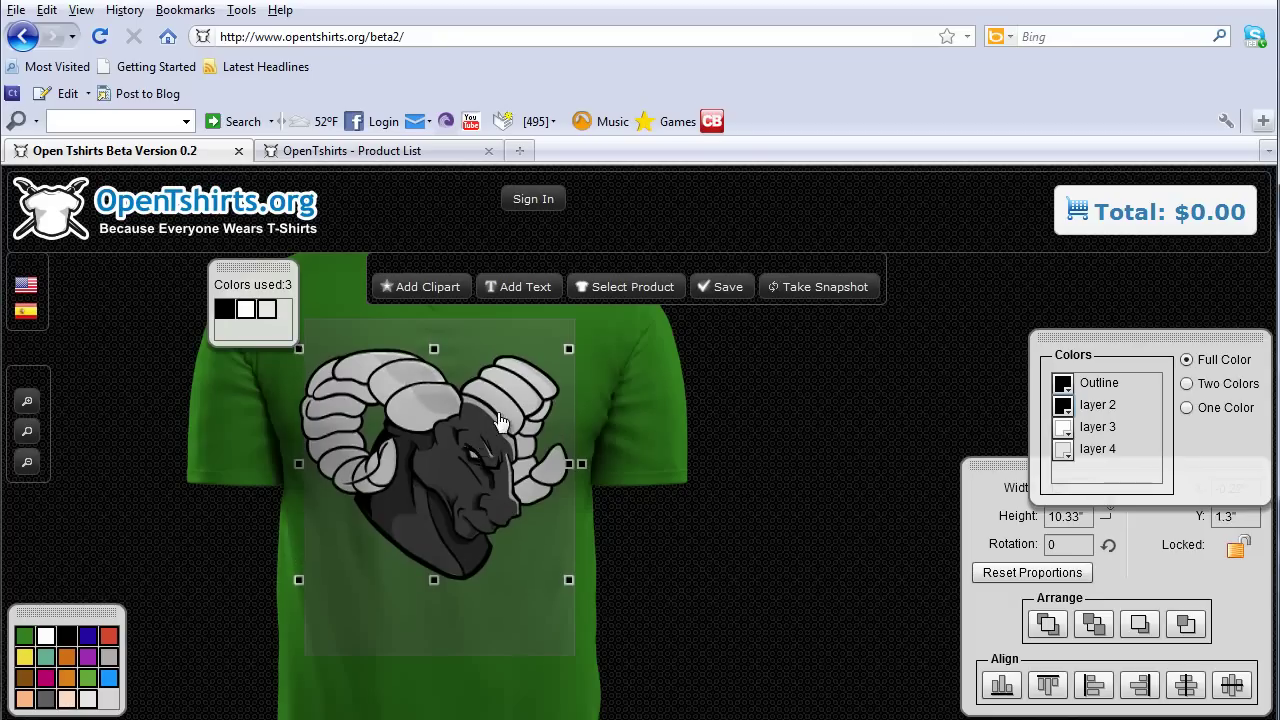
{"action": "left_click_drag", "start_coordinate": [572, 350], "coordinate": [504, 405]}
{"action": "left_click_drag", "start_coordinate": [430, 480], "coordinate": [455, 418]}
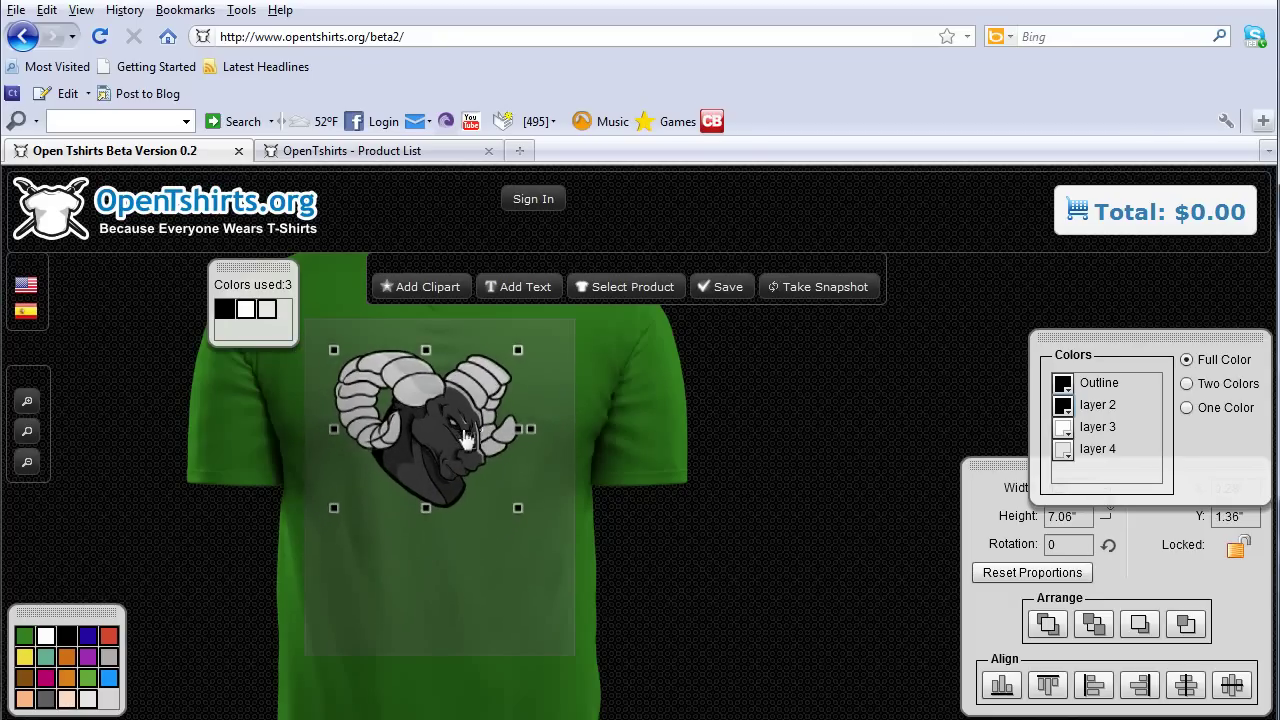
{"action": "left_click", "coordinate": [449, 287]}
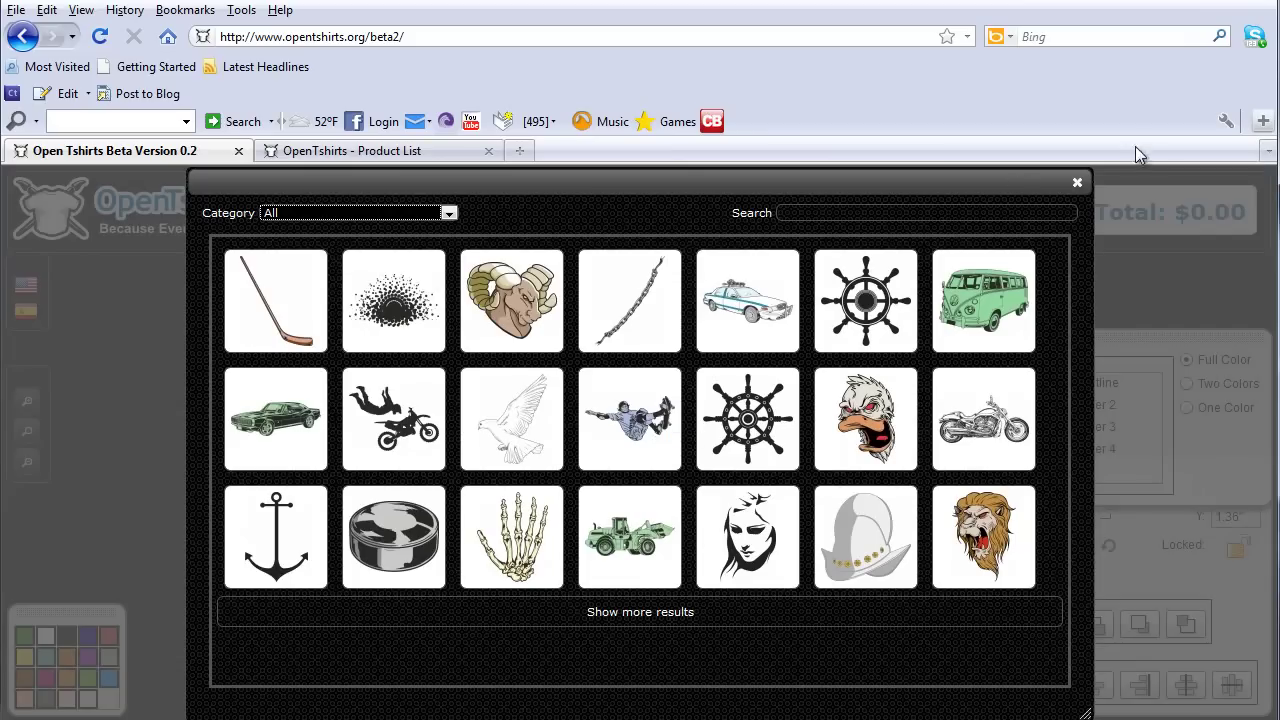
{"action": "left_click", "coordinate": [1078, 184]}
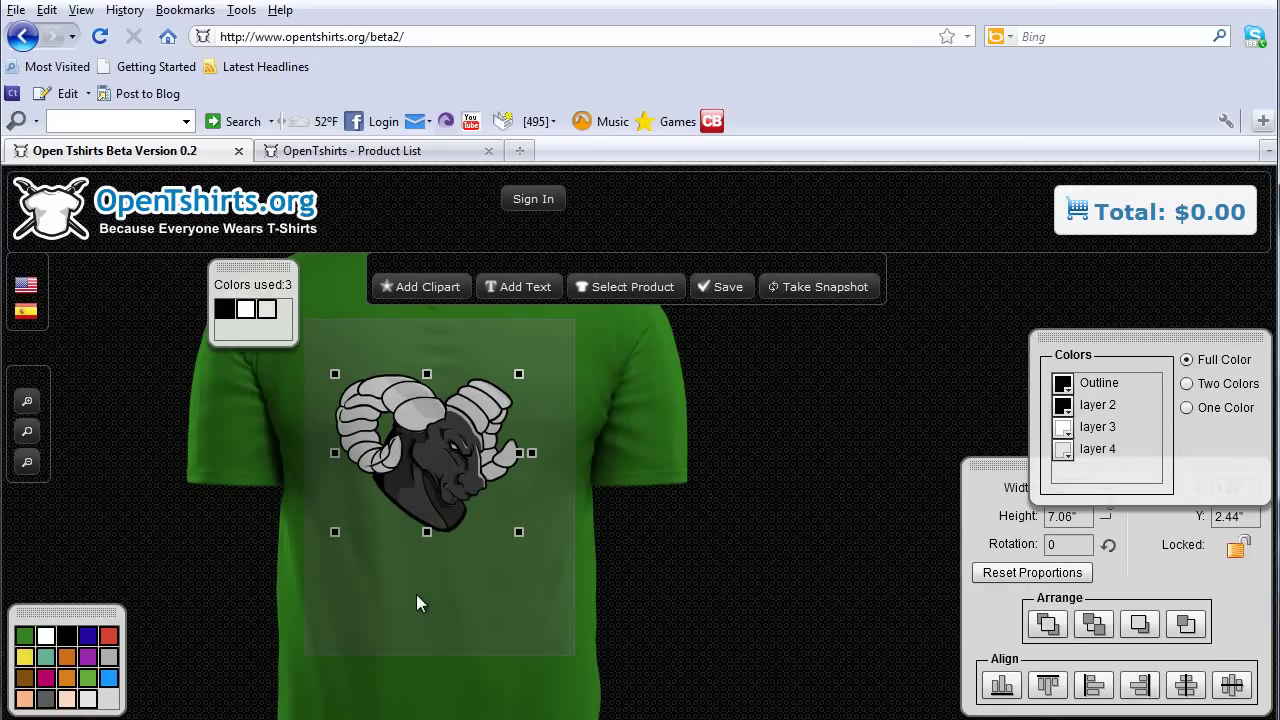
{"action": "left_click_drag", "start_coordinate": [458, 461], "coordinate": [493, 446]}
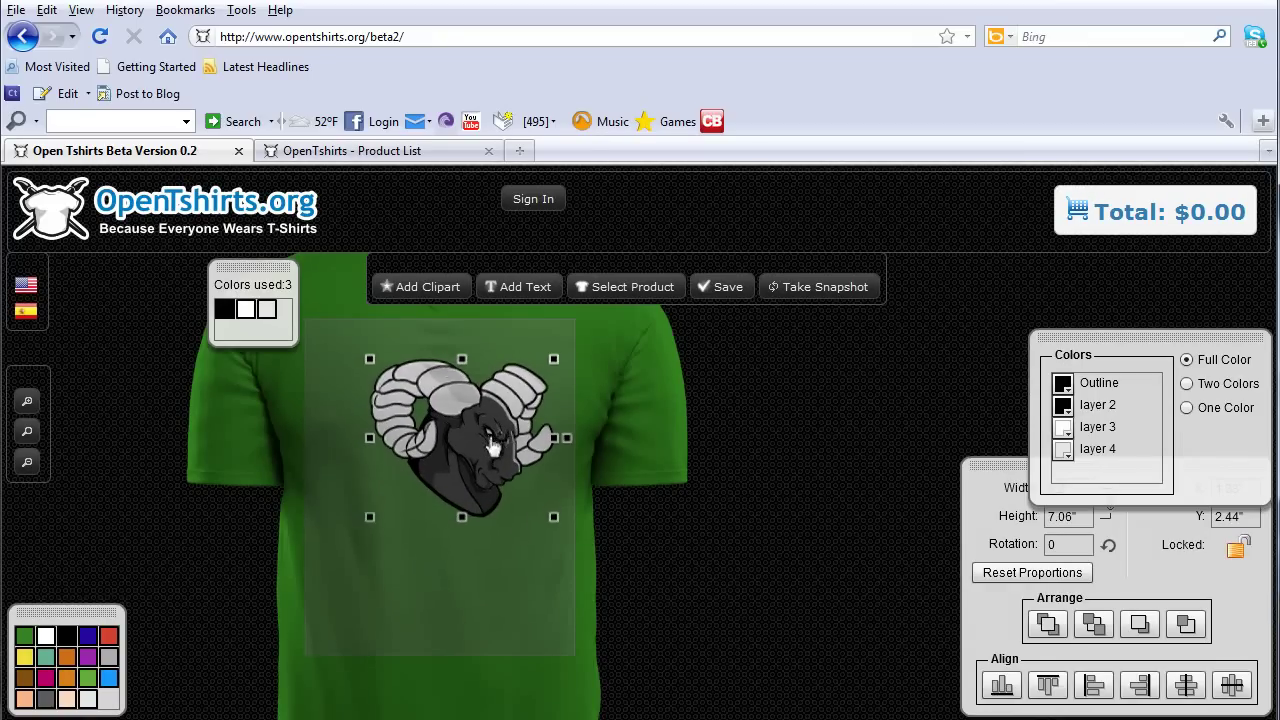
Step: Add the brown football with white stripes from the Football clipart category and set it to two colors
{"action": "left_click", "coordinate": [423, 286]}
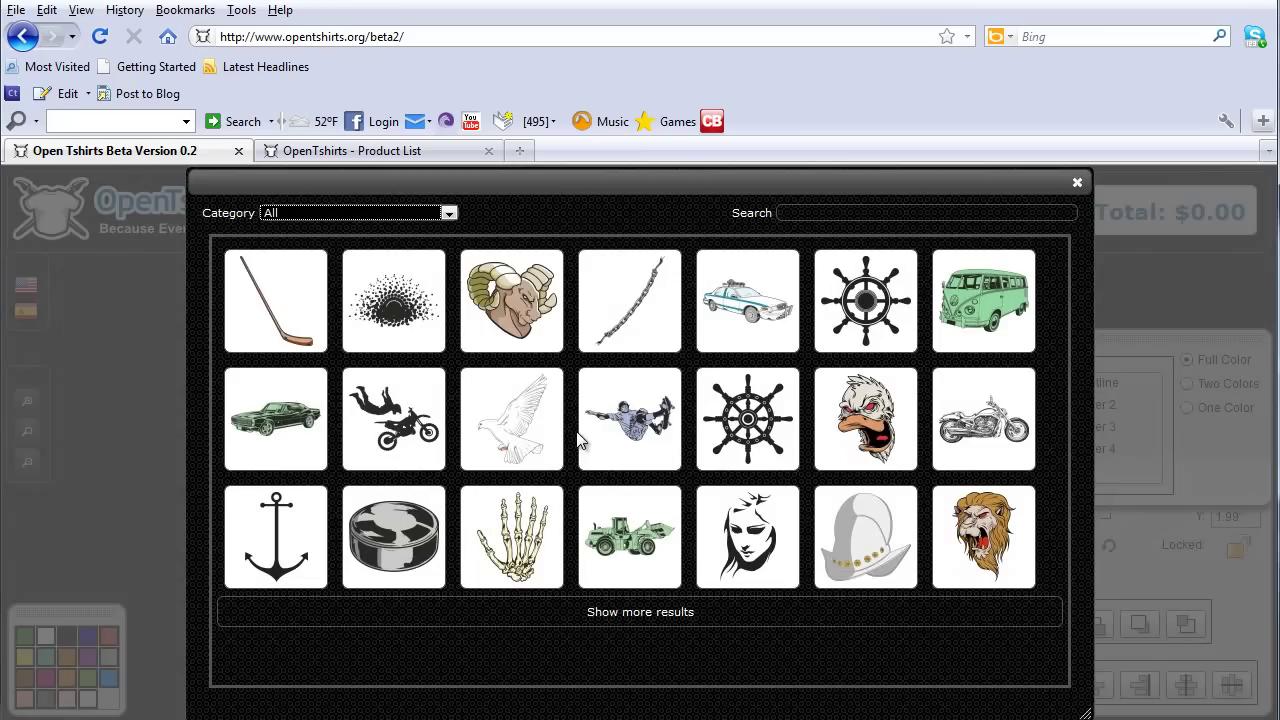
{"action": "left_click", "coordinate": [449, 214]}
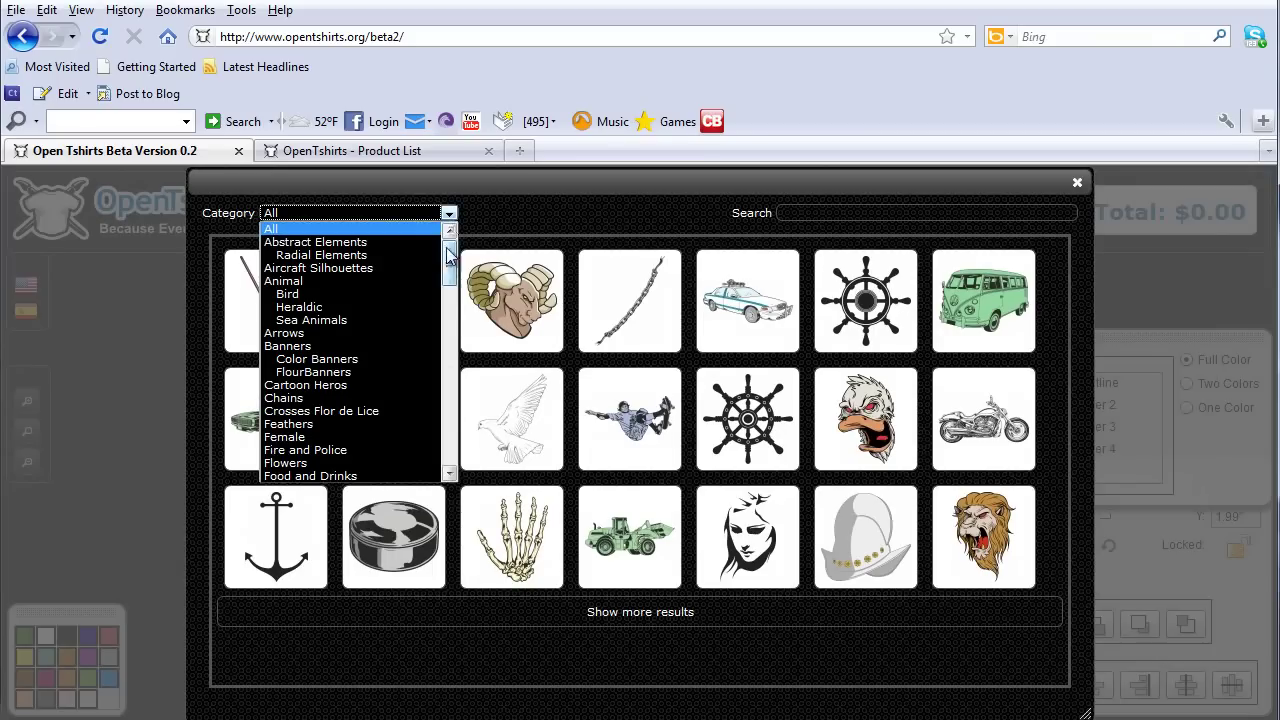
{"action": "left_click_drag", "start_coordinate": [449, 257], "coordinate": [451, 366]}
{"action": "left_click", "coordinate": [389, 388]}
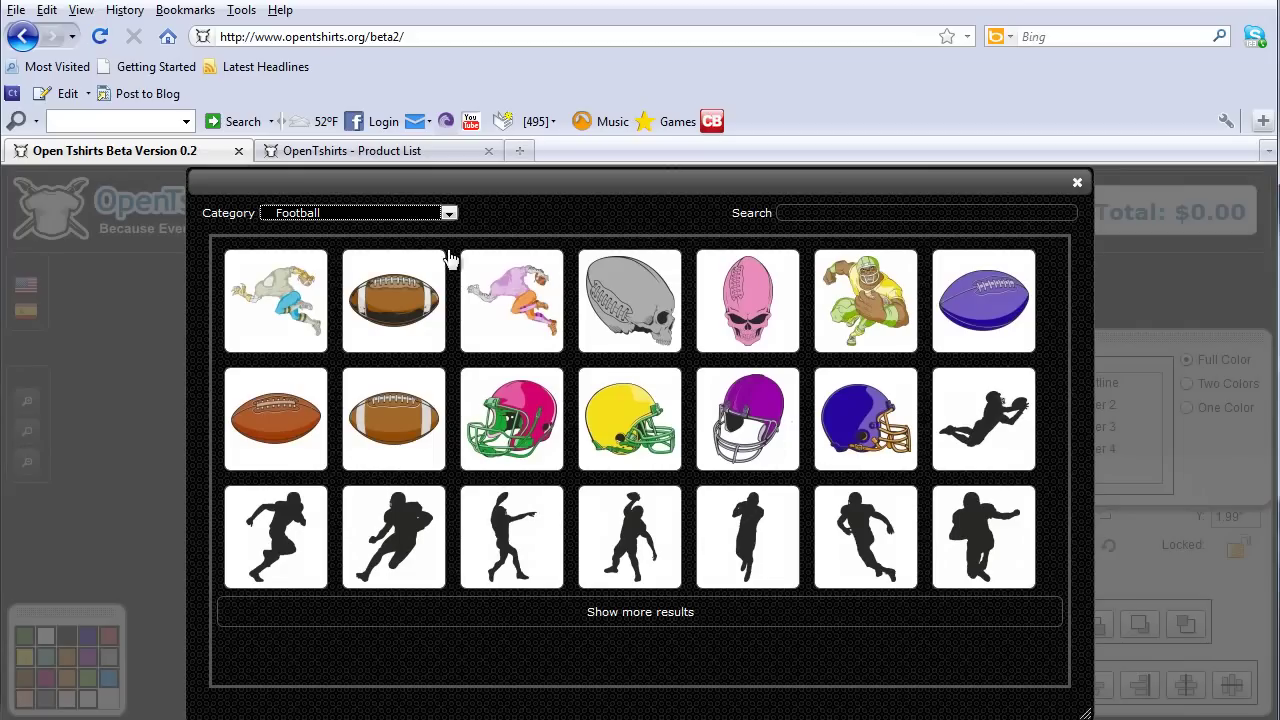
{"action": "left_click", "coordinate": [393, 302]}
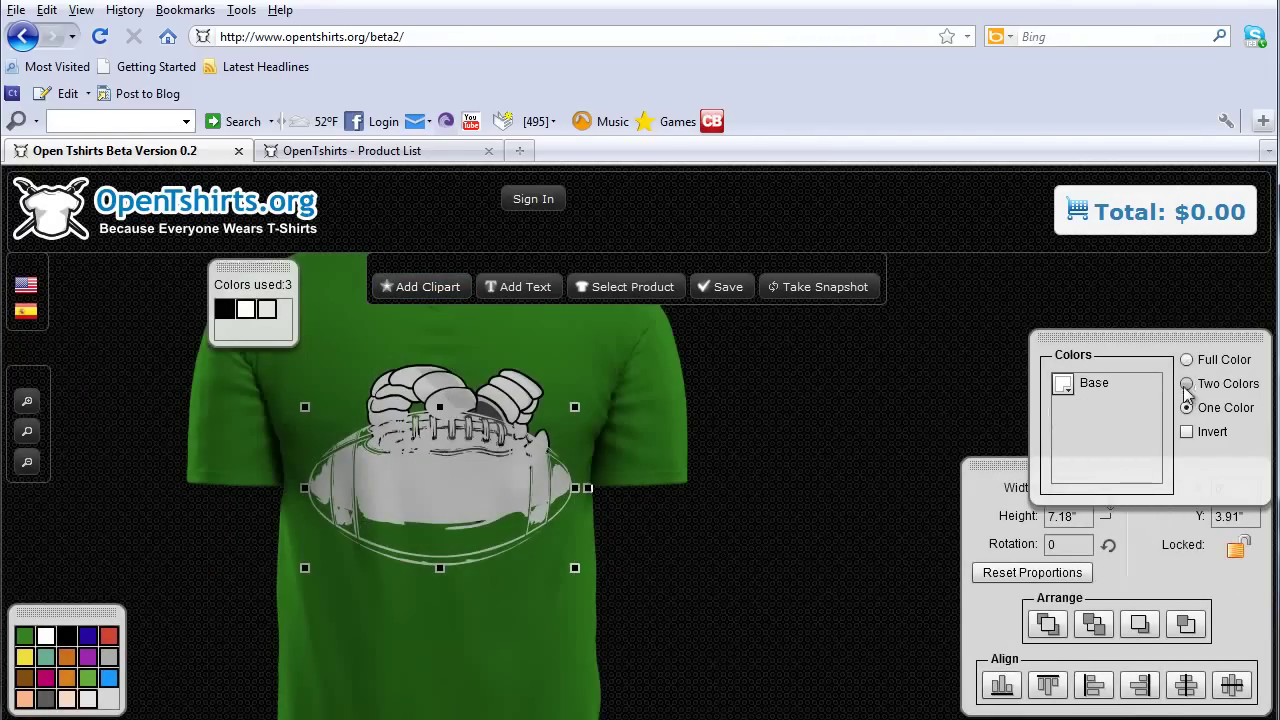
{"action": "left_click", "coordinate": [1186, 383]}
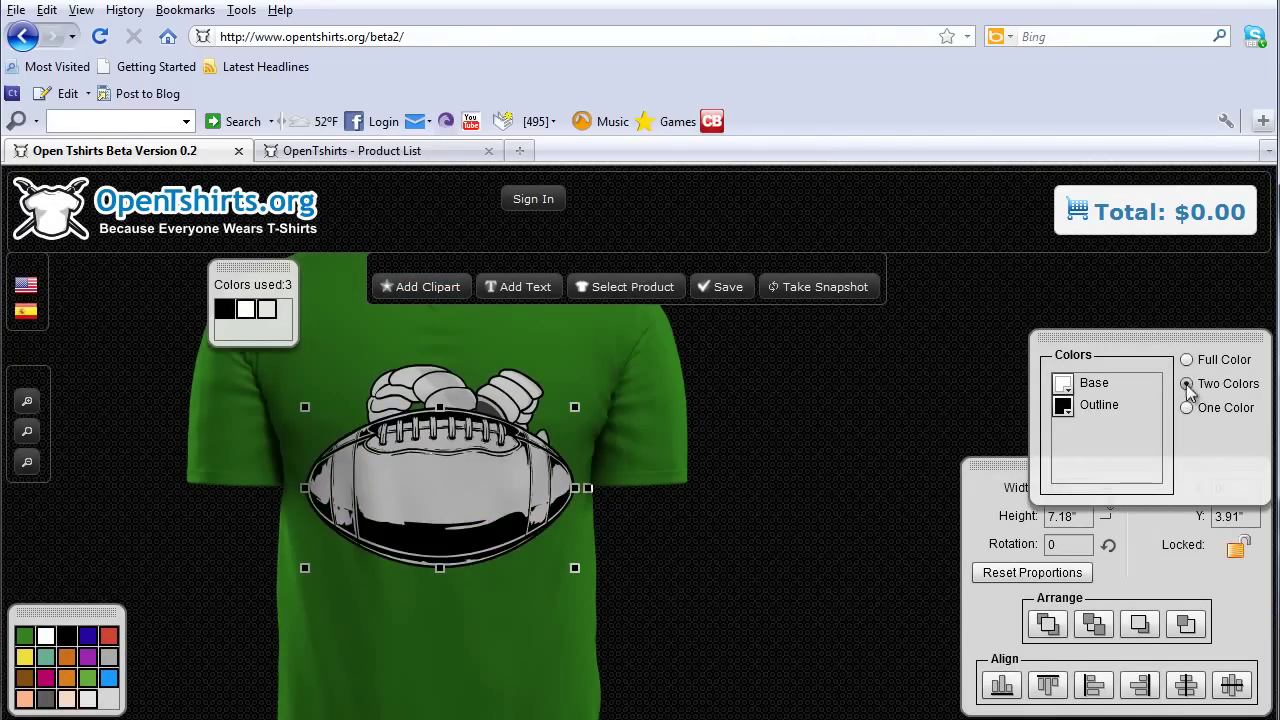
Step: Shrink the football to about 4.43" high, rotate it about 43 degrees and place it against the ram's left side
{"action": "left_click_drag", "start_coordinate": [575, 406], "coordinate": [477, 472]}
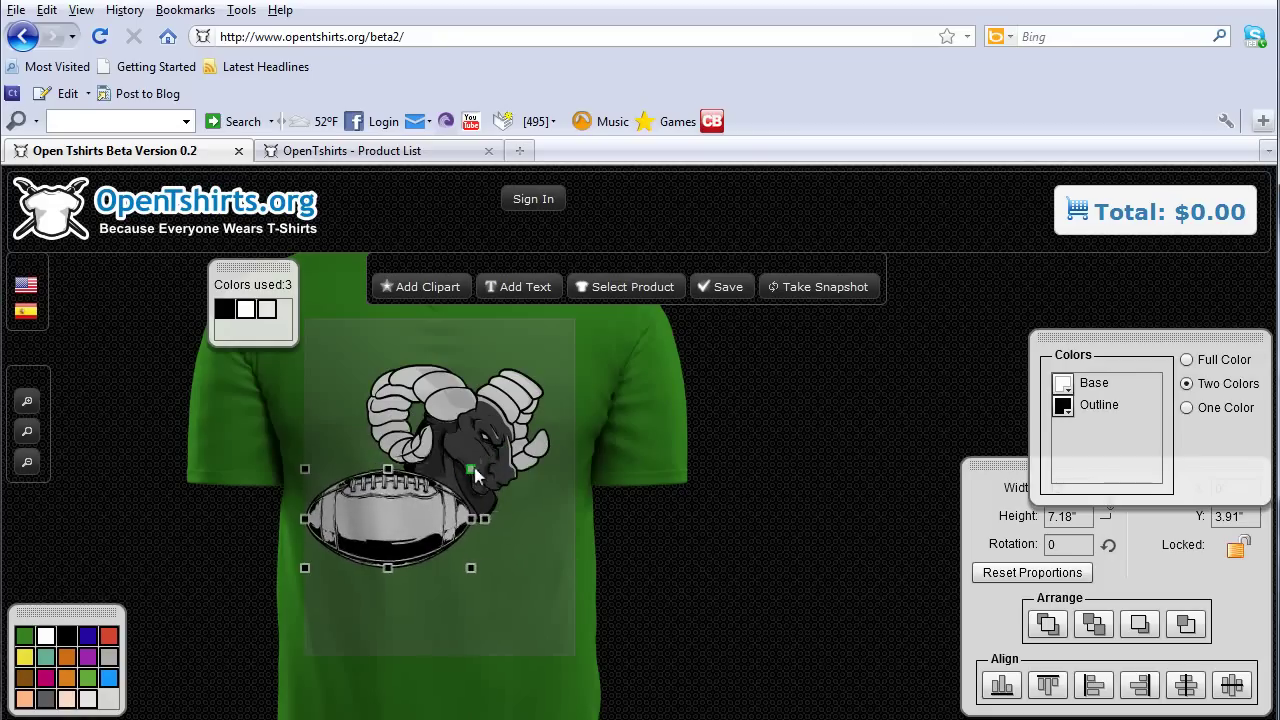
{"action": "left_click_drag", "start_coordinate": [413, 508], "coordinate": [418, 494]}
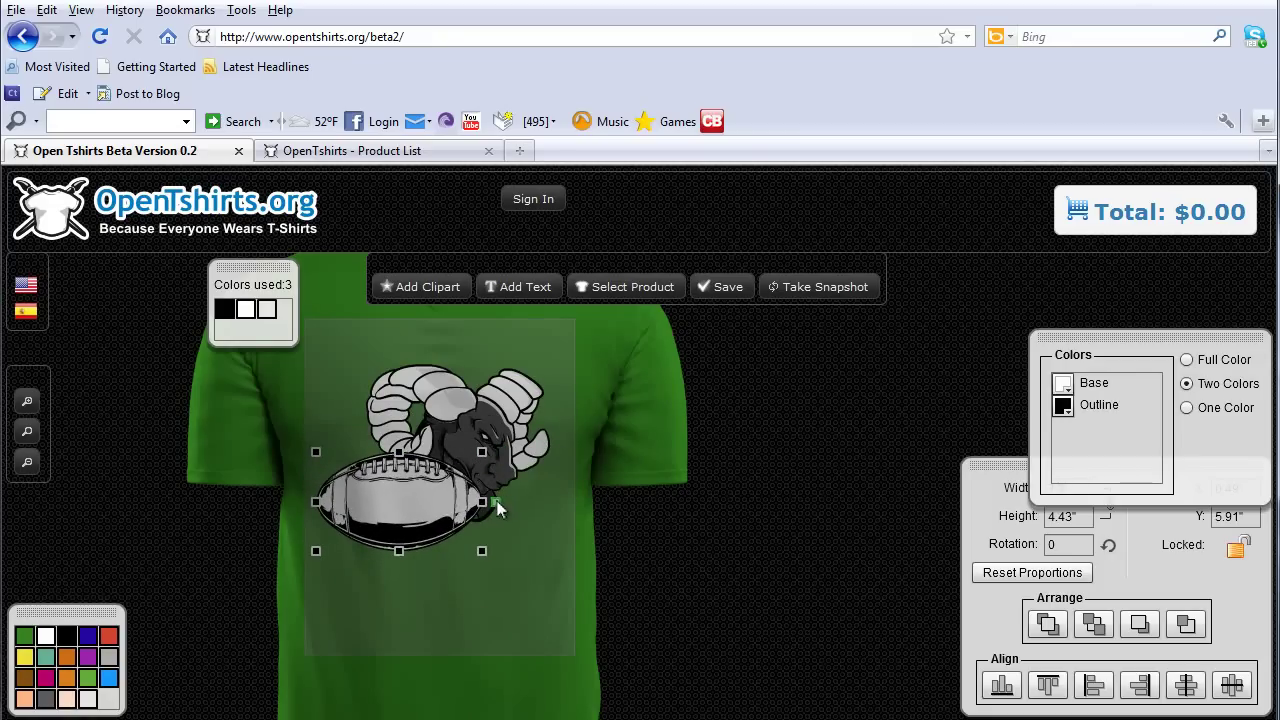
{"action": "left_click_drag", "start_coordinate": [497, 505], "coordinate": [422, 508]}
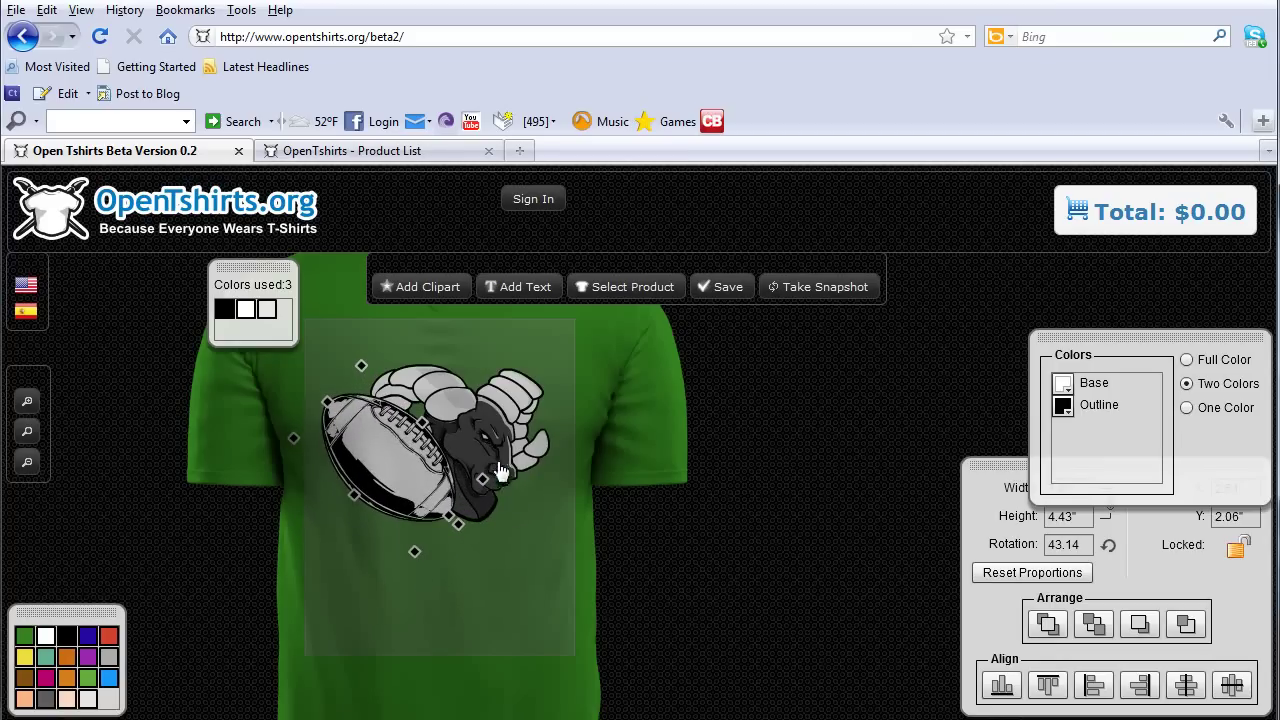
{"action": "left_click", "coordinate": [494, 420]}
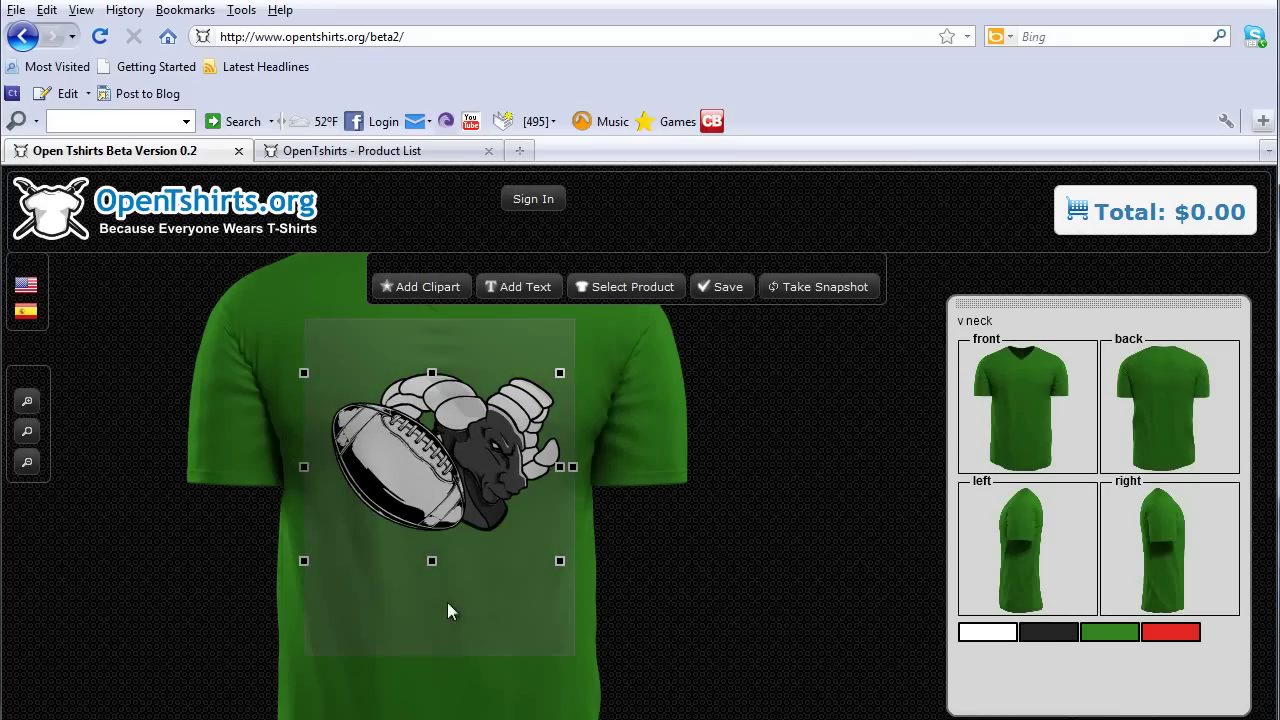
Step: Add a text element above the ram and football artwork and make it read RAMS
{"action": "left_click", "coordinate": [520, 287]}
{"action": "left_click", "coordinate": [428, 492]}
{"action": "left_click_drag", "start_coordinate": [428, 492], "coordinate": [438, 366]}
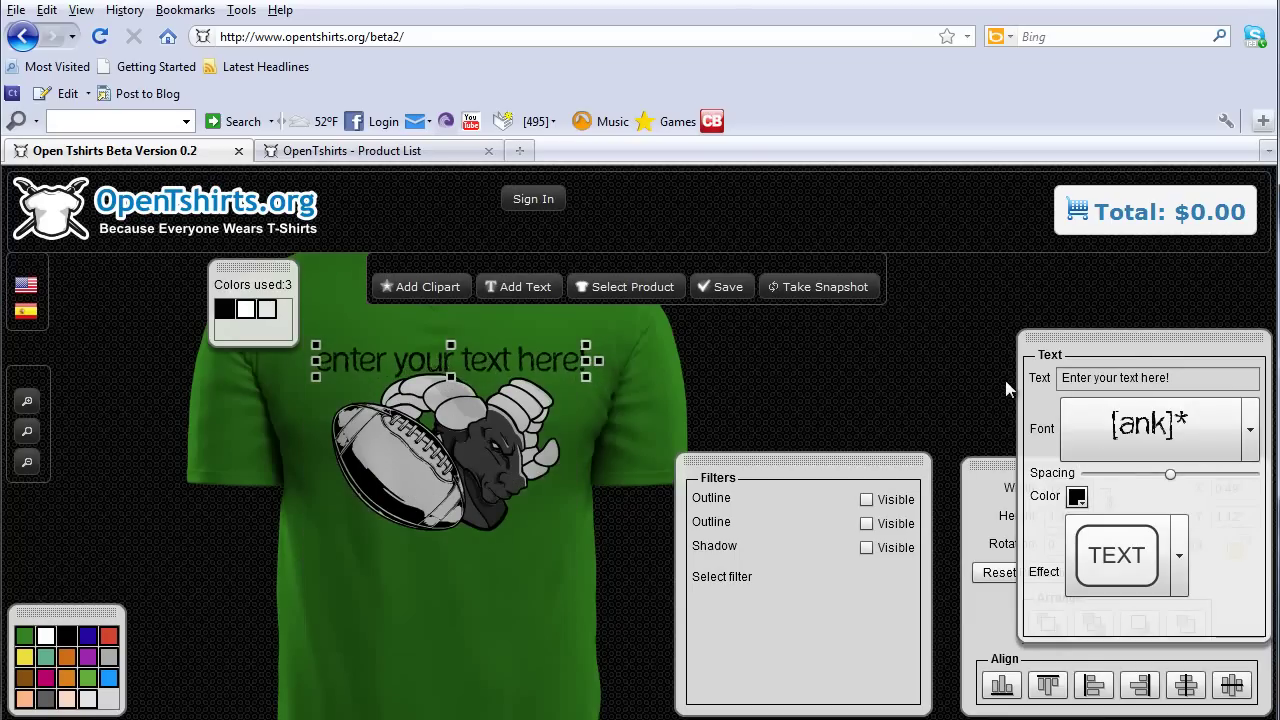
{"action": "left_click", "coordinate": [1187, 377]}
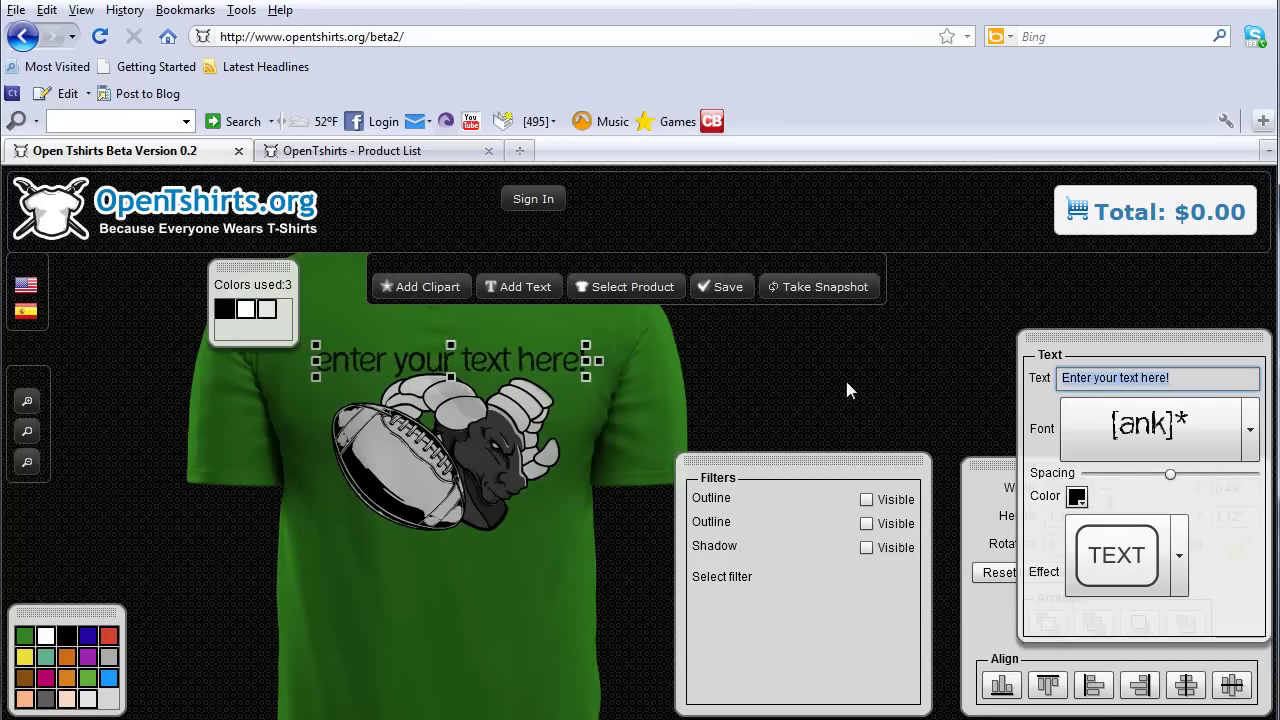
{"action": "type", "text": "RAMS"}
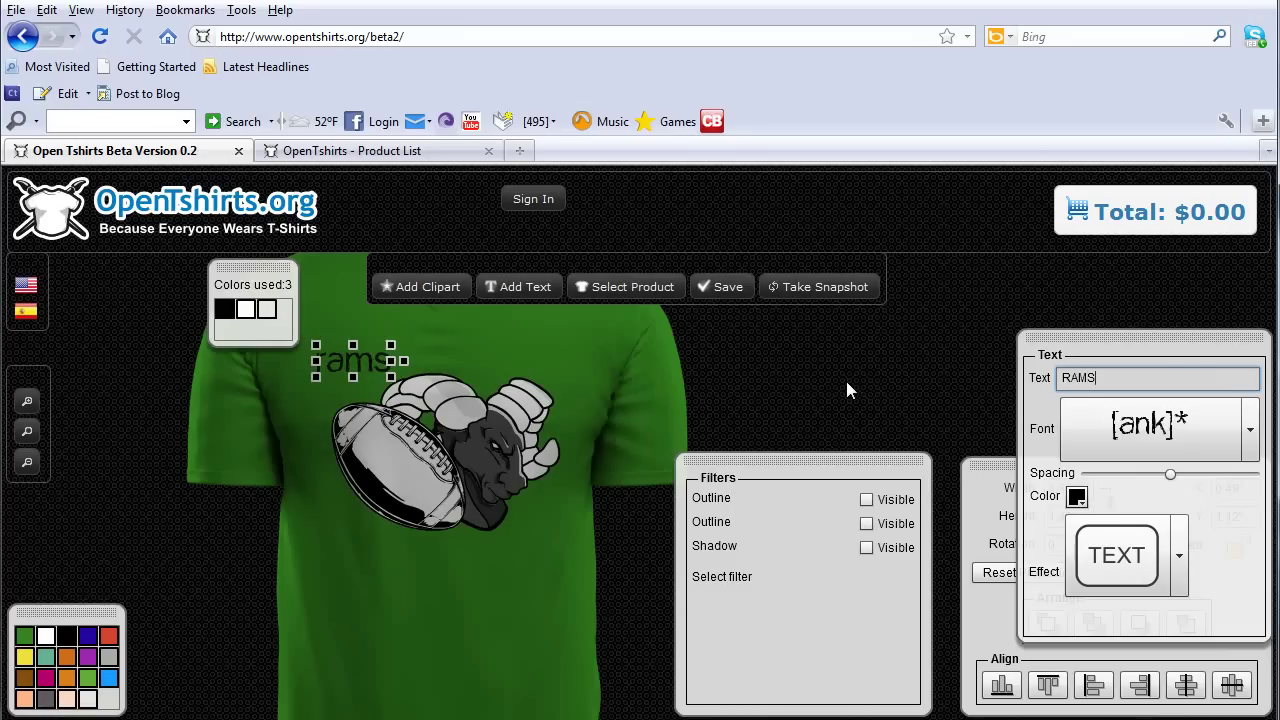
Step: Set the font of the RAMS text to Freshman
{"action": "left_click", "coordinate": [1249, 430]}
{"action": "left_click_drag", "start_coordinate": [1268, 488], "coordinate": [1272, 538]}
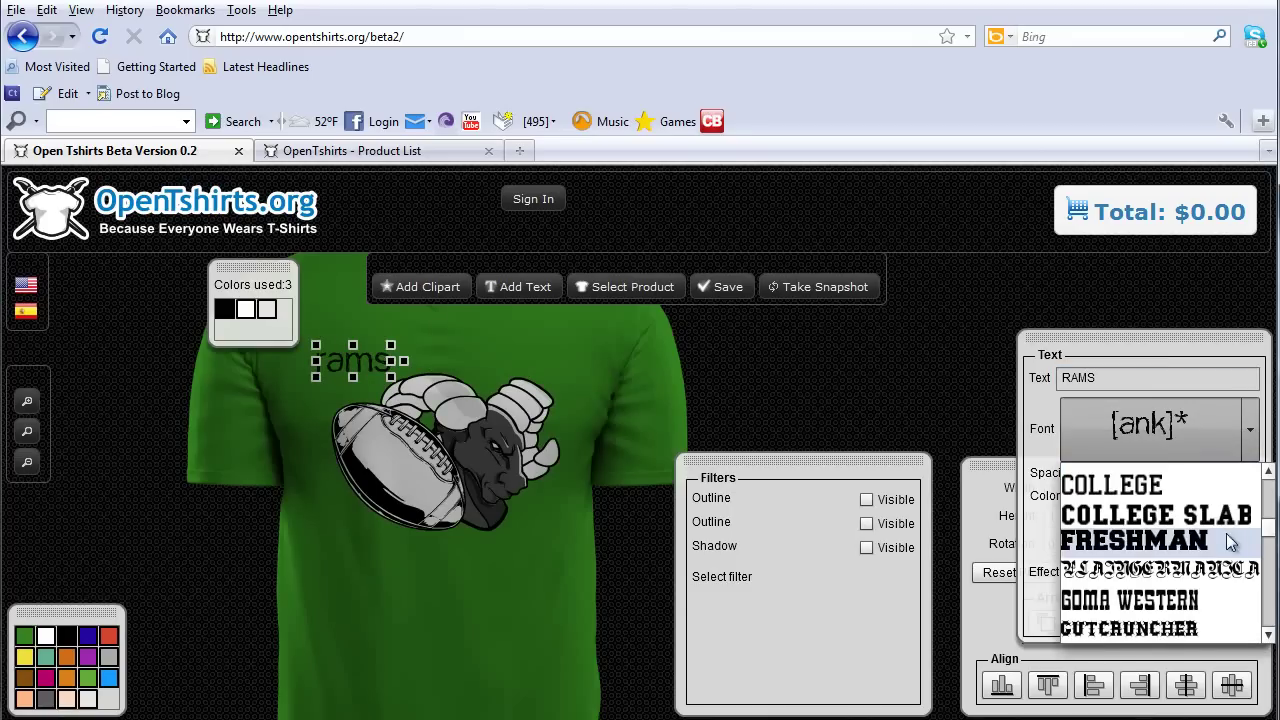
{"action": "left_click", "coordinate": [1227, 540]}
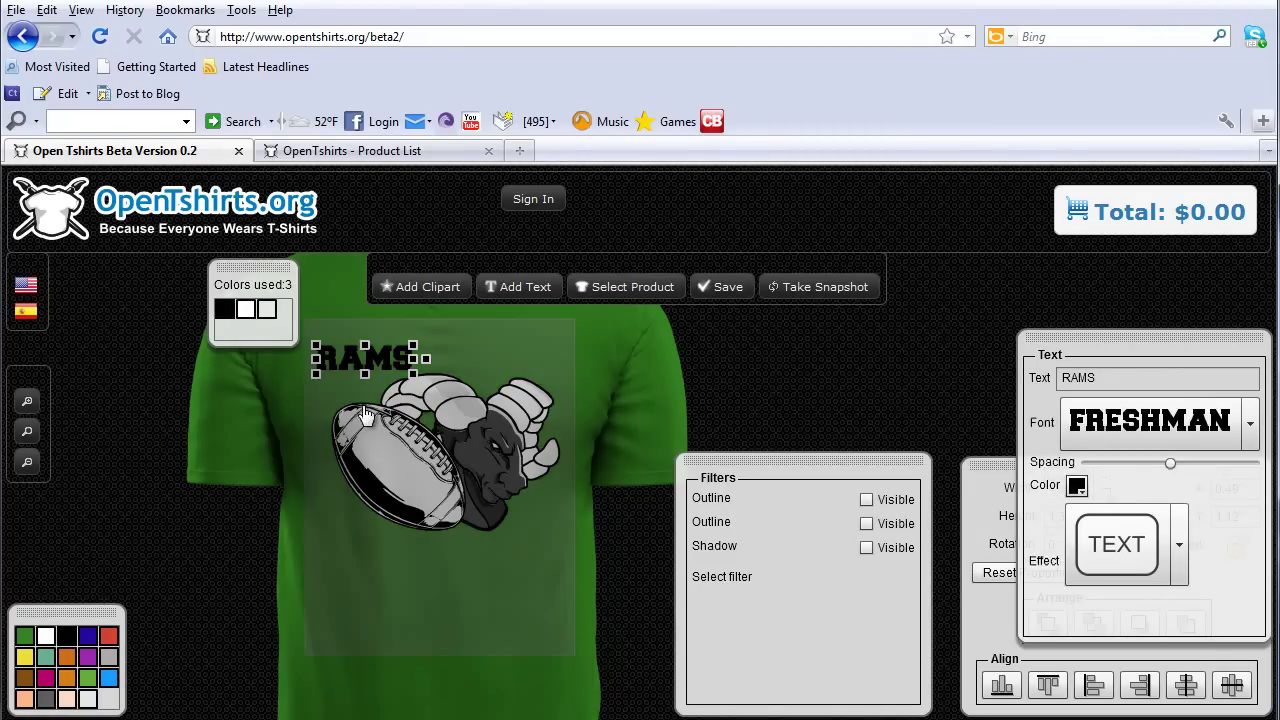
Step: Enlarge the RAMS text, center it over the top of the ram and football, and give it a white outline
{"action": "left_click_drag", "start_coordinate": [413, 374], "coordinate": [471, 391]}
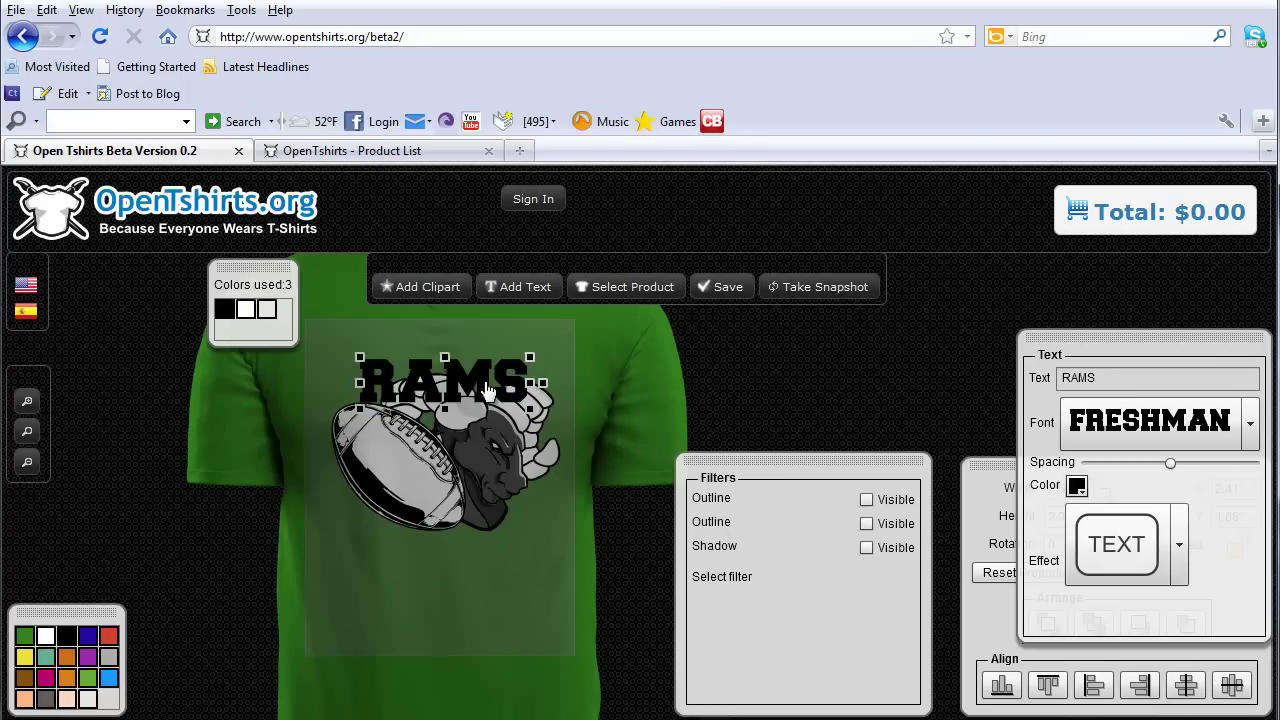
{"action": "left_click_drag", "start_coordinate": [485, 388], "coordinate": [480, 388]}
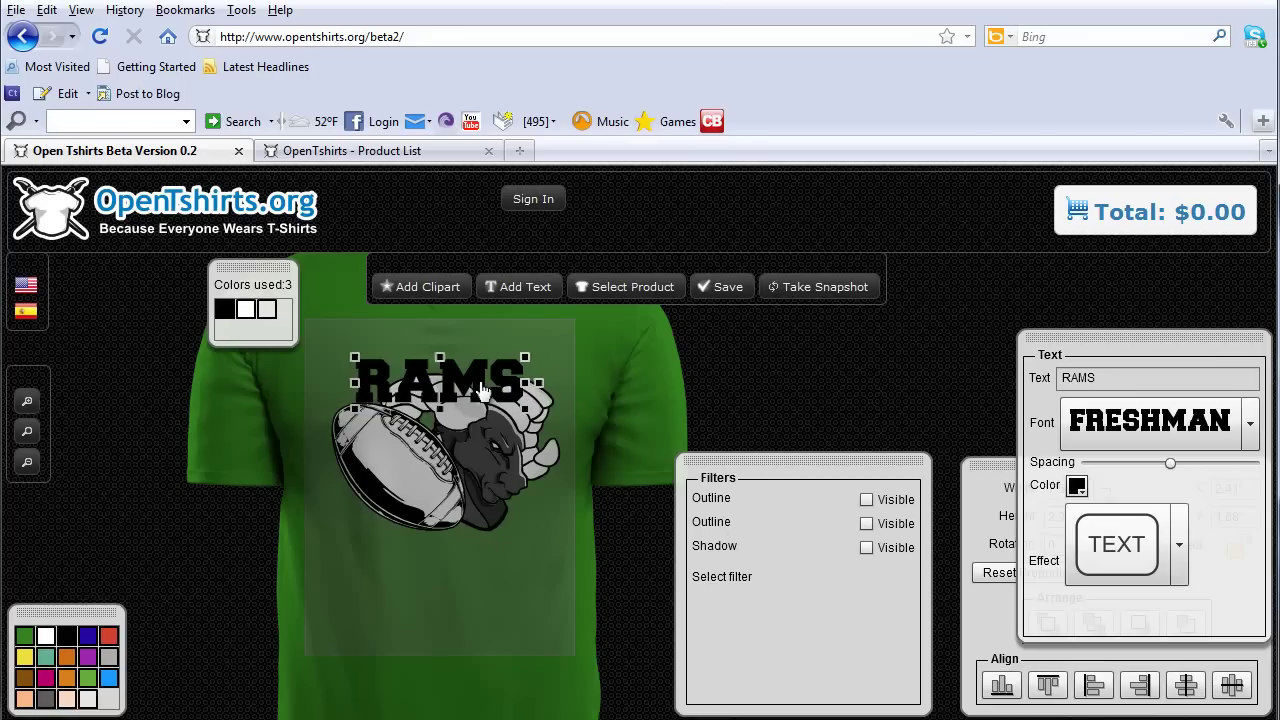
{"action": "left_click", "coordinate": [866, 500]}
{"action": "left_click", "coordinate": [886, 583]}
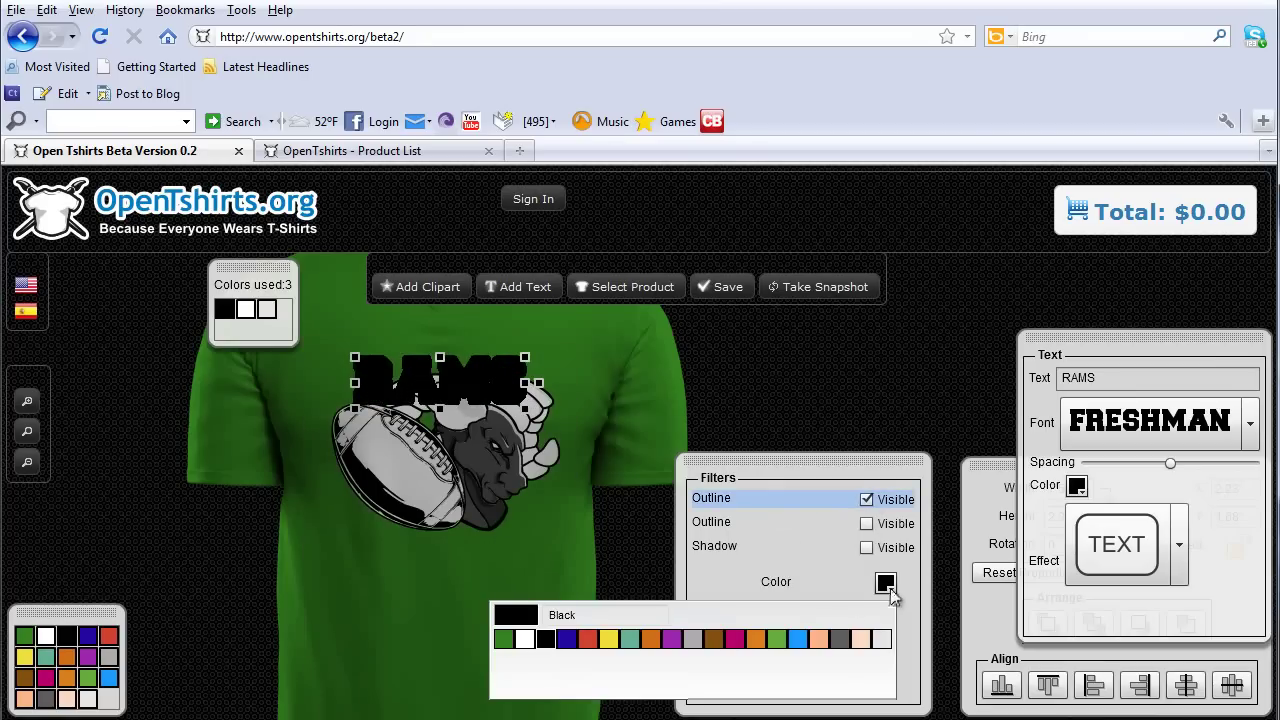
{"action": "left_click_drag", "start_coordinate": [480, 385], "coordinate": [488, 384]}
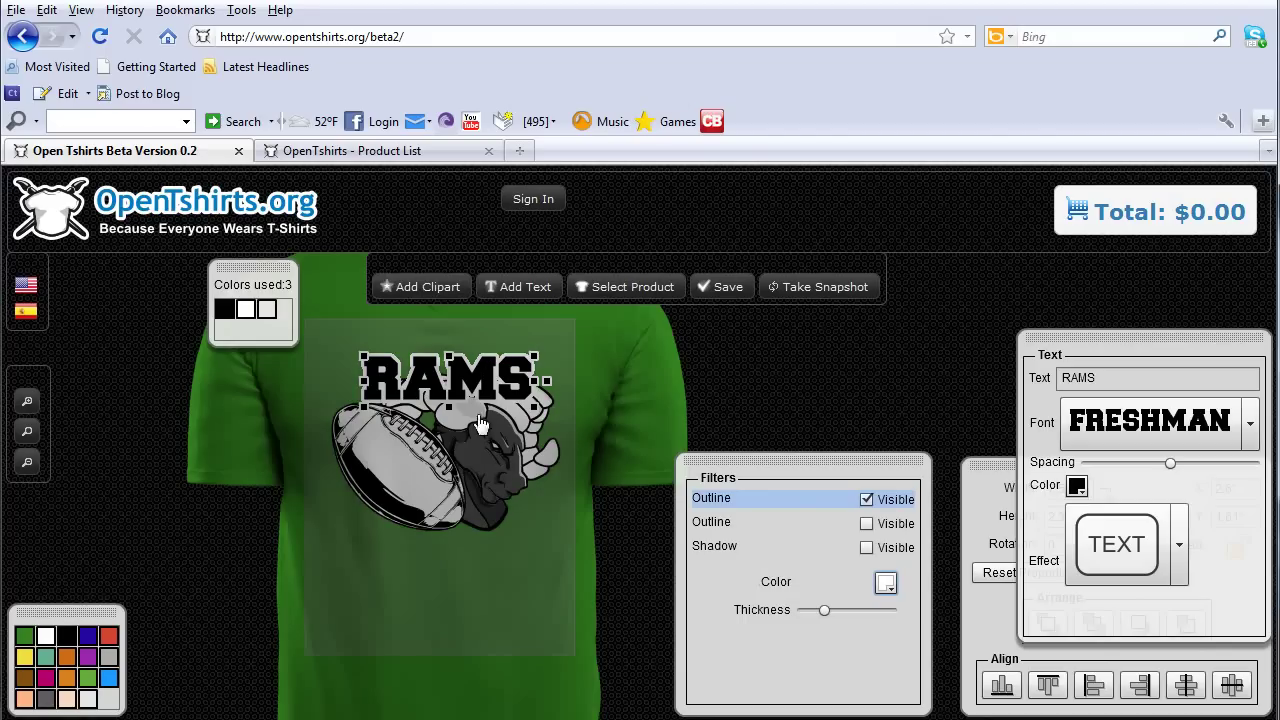
Step: Apply the arched text effect to RAMS with a gentler curve and enlarge it to about 10.51" wide above the artwork
{"action": "left_click", "coordinate": [1181, 540]}
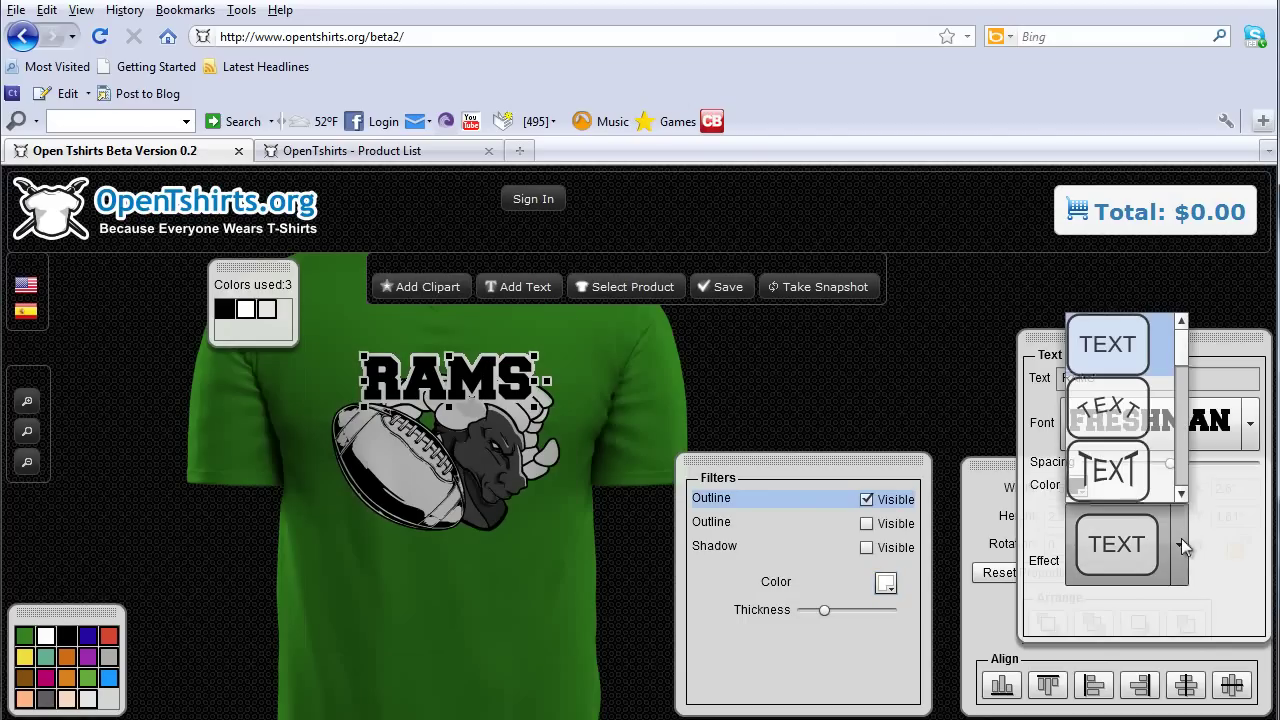
{"action": "left_click", "coordinate": [1114, 414]}
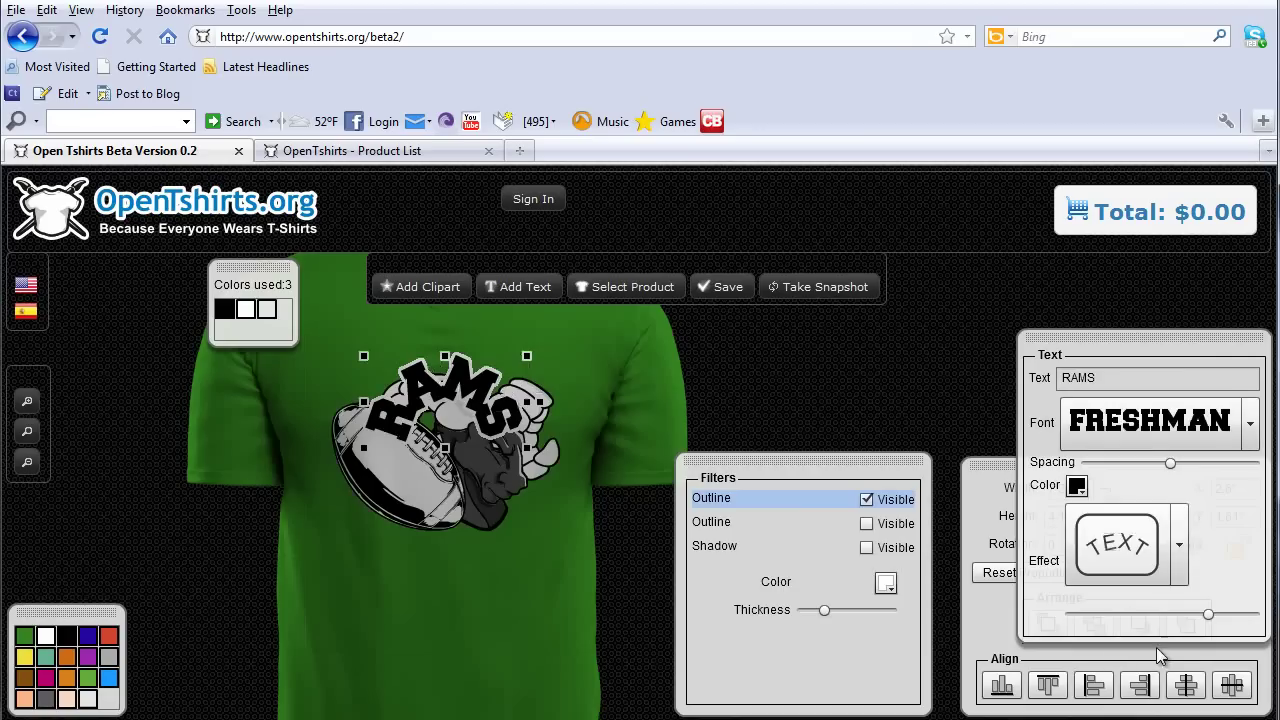
{"action": "left_click_drag", "start_coordinate": [1208, 614], "coordinate": [1180, 618]}
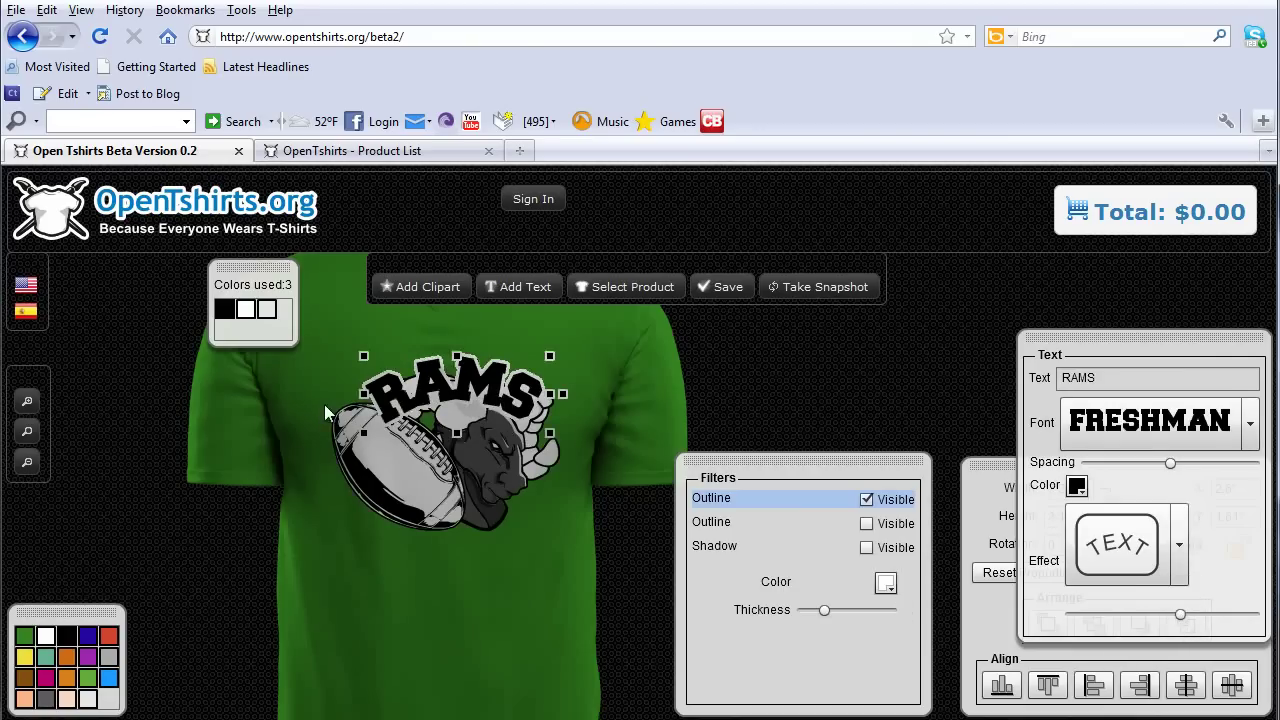
{"action": "left_click_drag", "start_coordinate": [369, 360], "coordinate": [317, 333]}
{"action": "left_click_drag", "start_coordinate": [447, 374], "coordinate": [456, 369]}
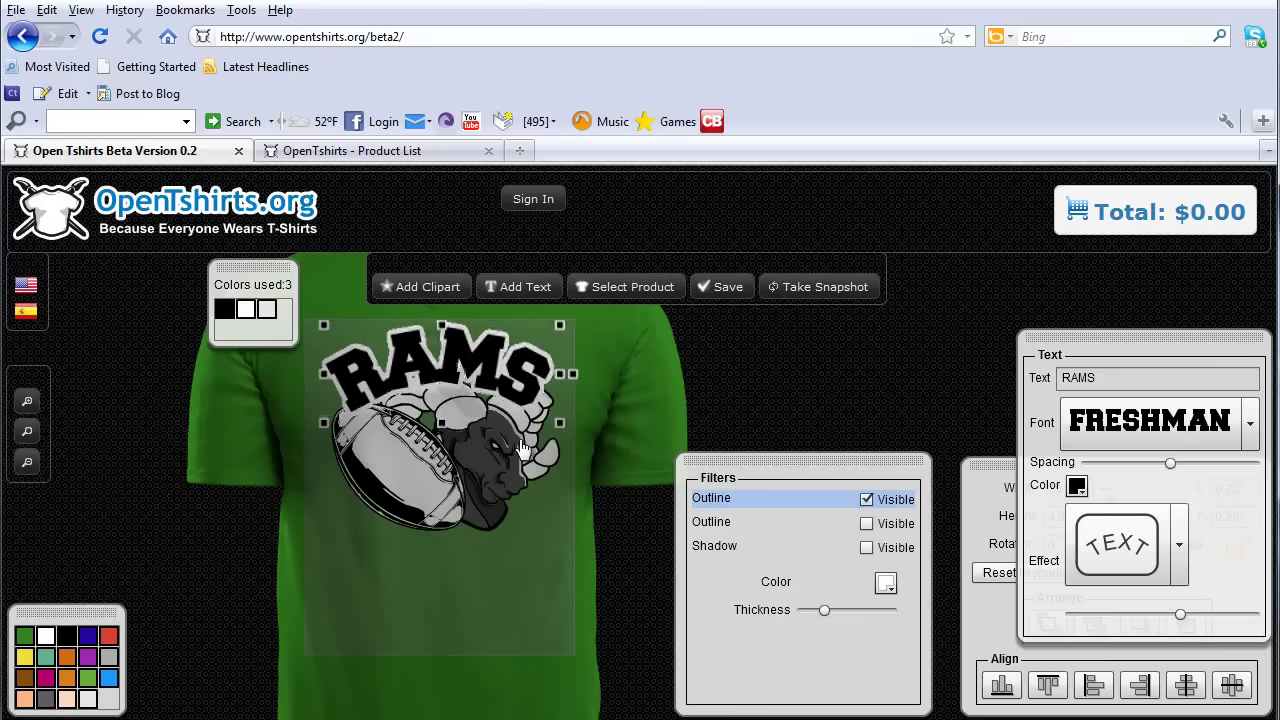
Step: Send the arched RAMS text behind the ram and football and nudge it slightly upward
{"action": "left_click", "coordinate": [1000, 478]}
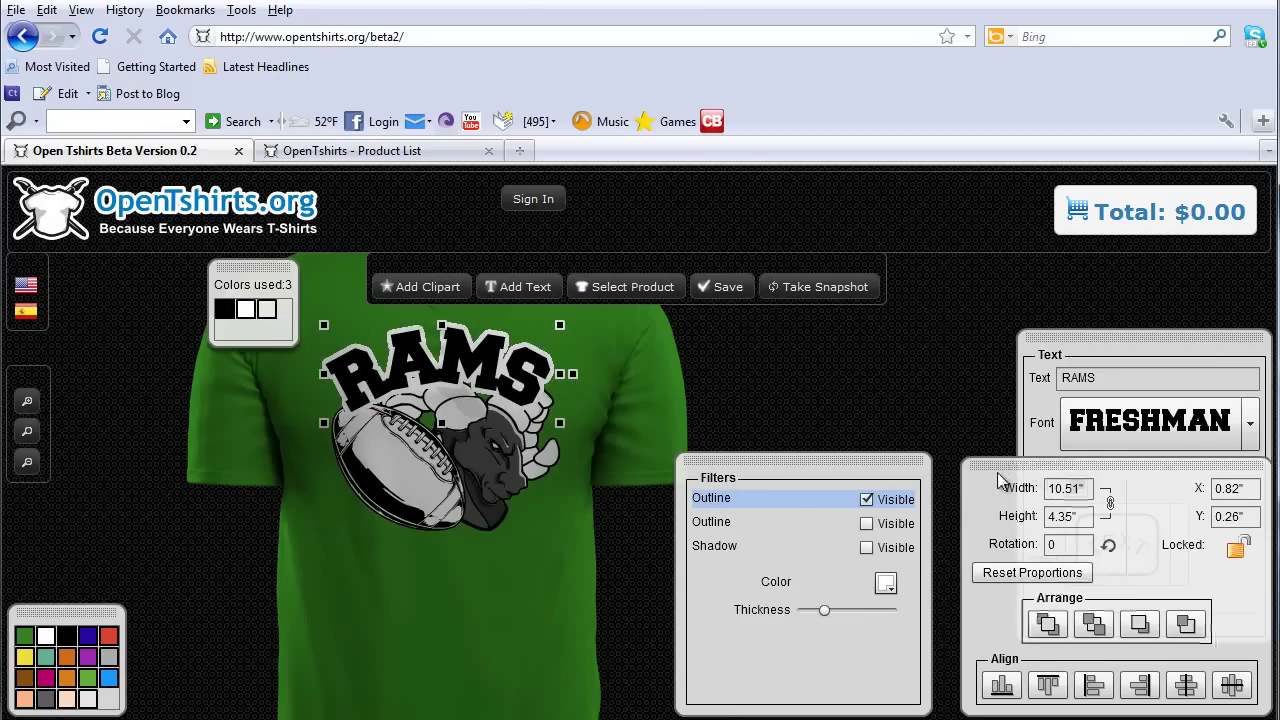
{"action": "left_click", "coordinate": [1094, 624]}
{"action": "left_click_drag", "start_coordinate": [492, 364], "coordinate": [491, 360]}
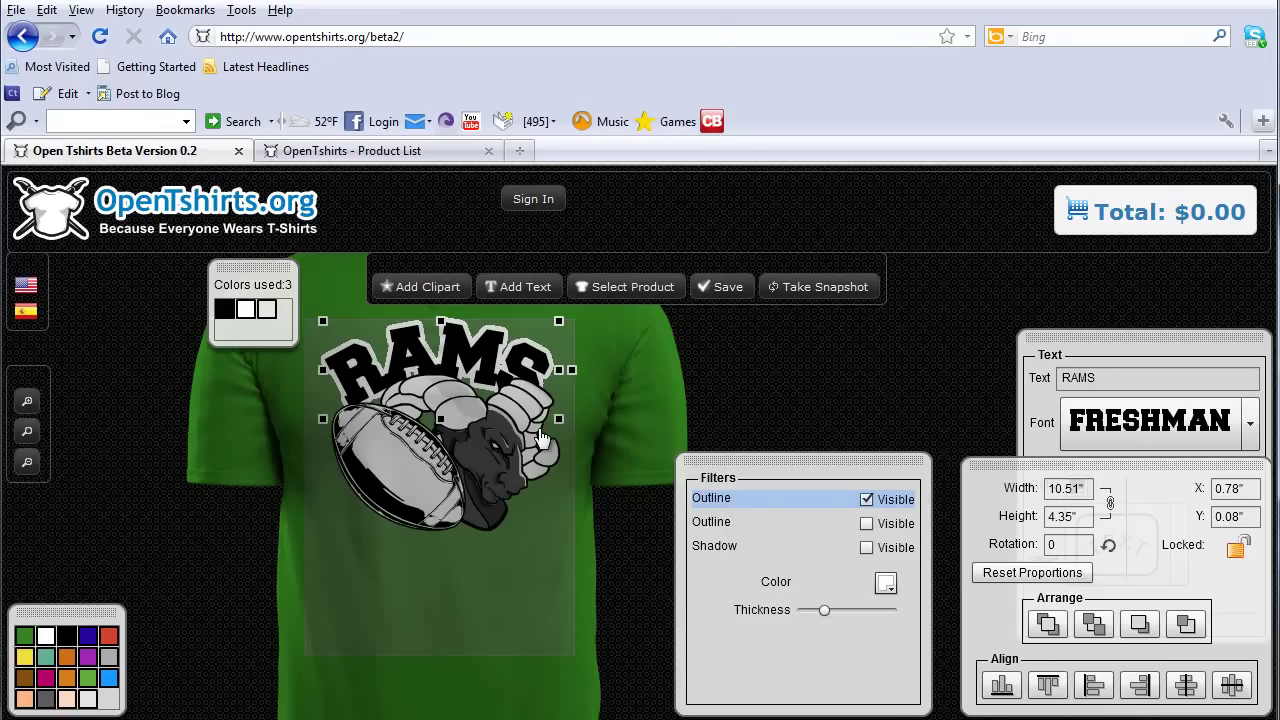
Step: Flatten the curve of the RAMS text until it is nearly straight and bring it in front of the artwork
{"action": "left_click", "coordinate": [1143, 335]}
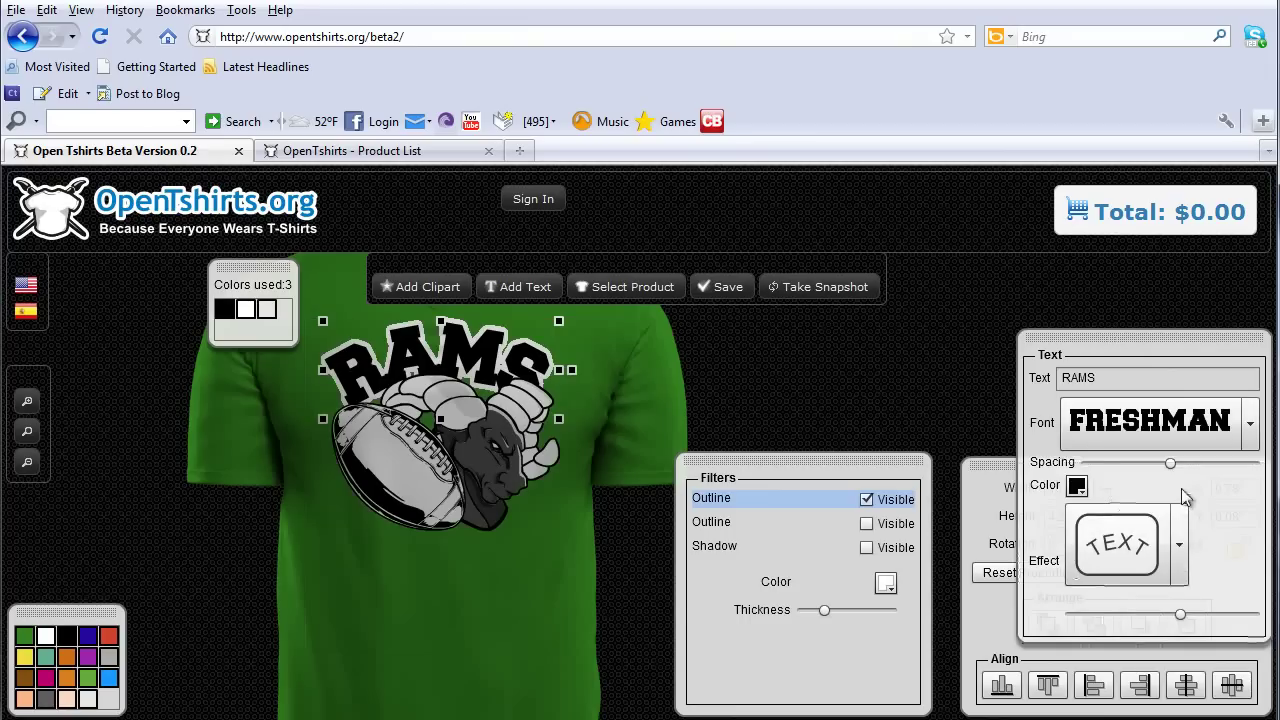
{"action": "left_click_drag", "start_coordinate": [1184, 624], "coordinate": [1162, 620]}
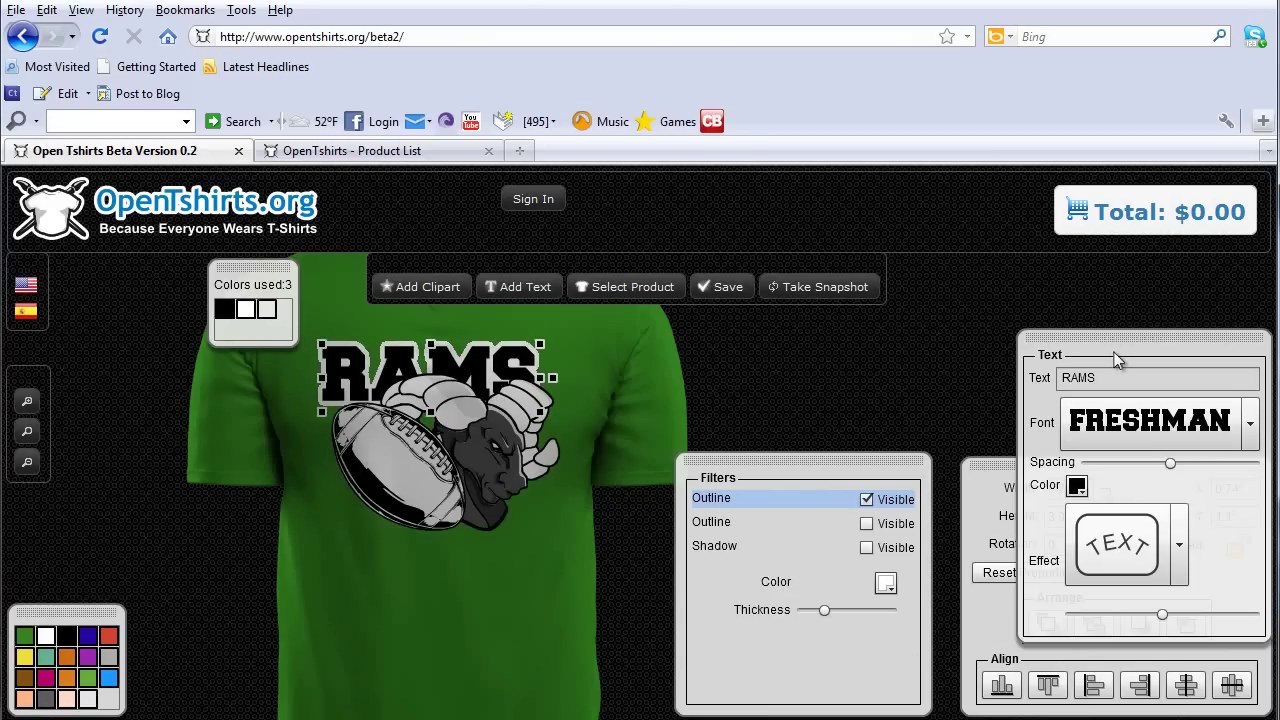
{"action": "left_click", "coordinate": [997, 480]}
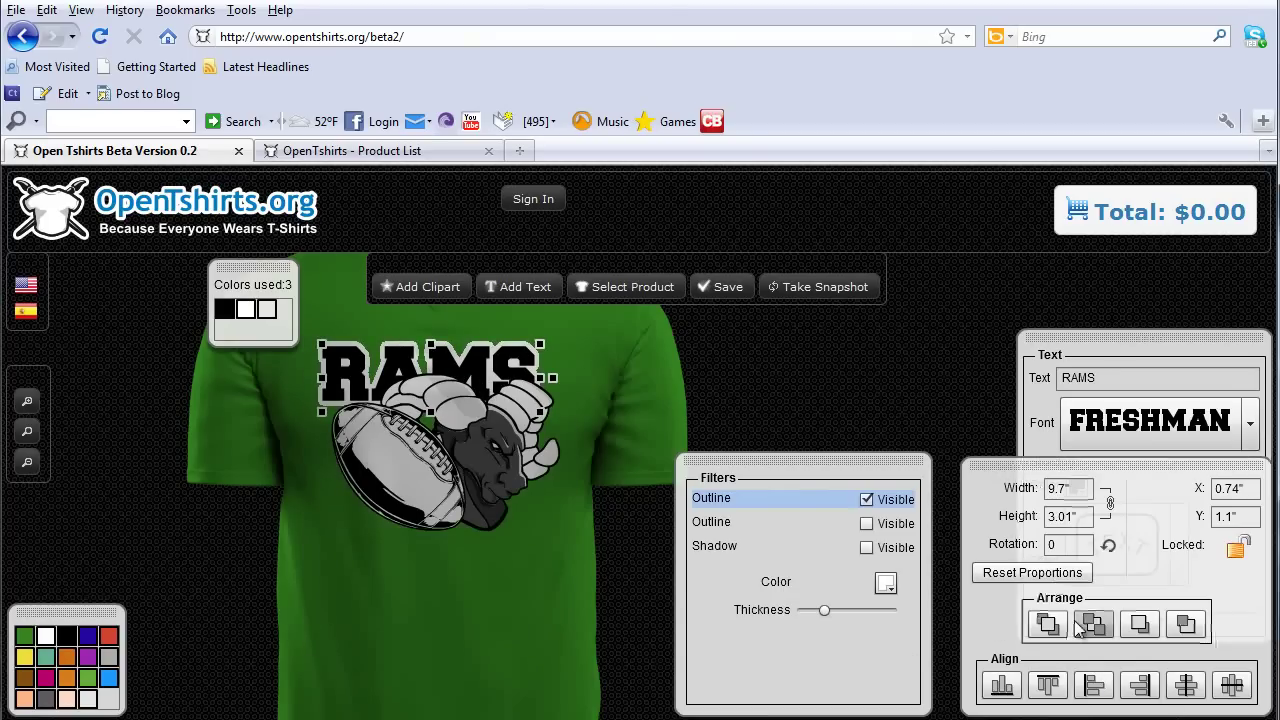
{"action": "left_click", "coordinate": [1045, 625]}
Step: Resize the RAMS text to about 9.18" wide, rotate it about -25 degrees and place it diagonally across the upper football and ram
{"action": "left_click_drag", "start_coordinate": [471, 377], "coordinate": [475, 543]}
{"action": "left_click_drag", "start_coordinate": [545, 488], "coordinate": [540, 485]}
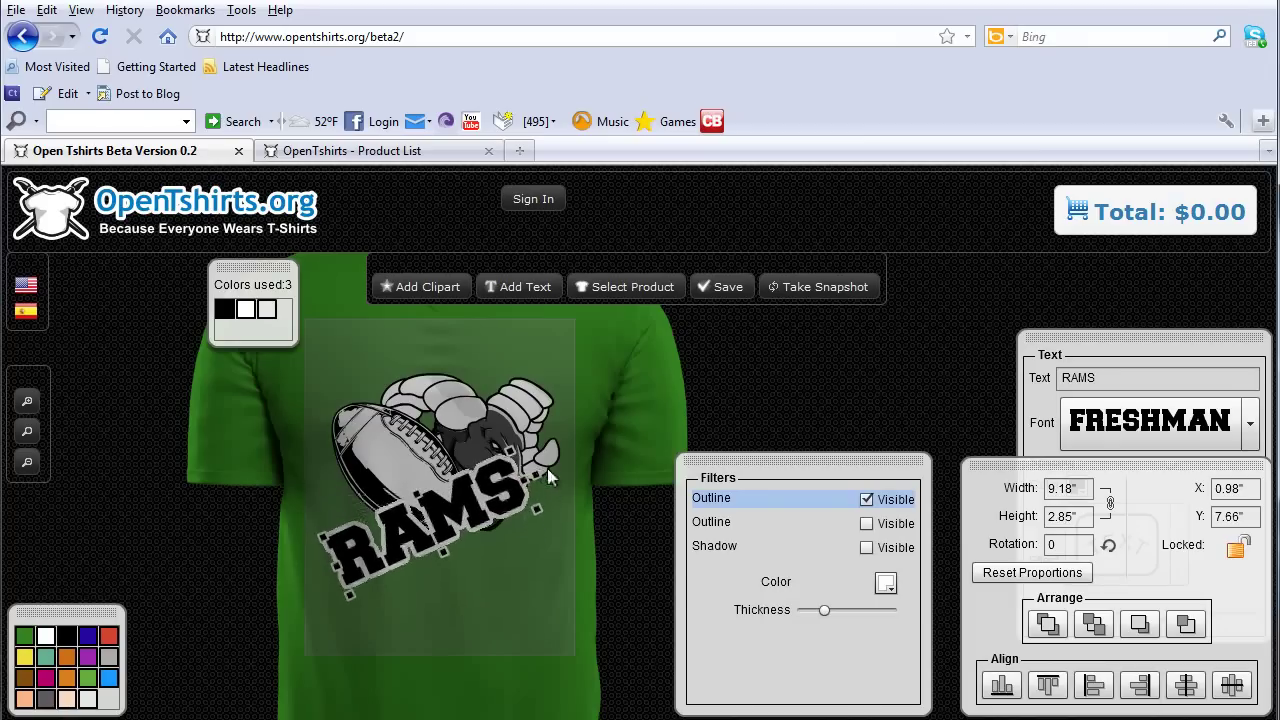
{"action": "left_click_drag", "start_coordinate": [430, 530], "coordinate": [429, 420]}
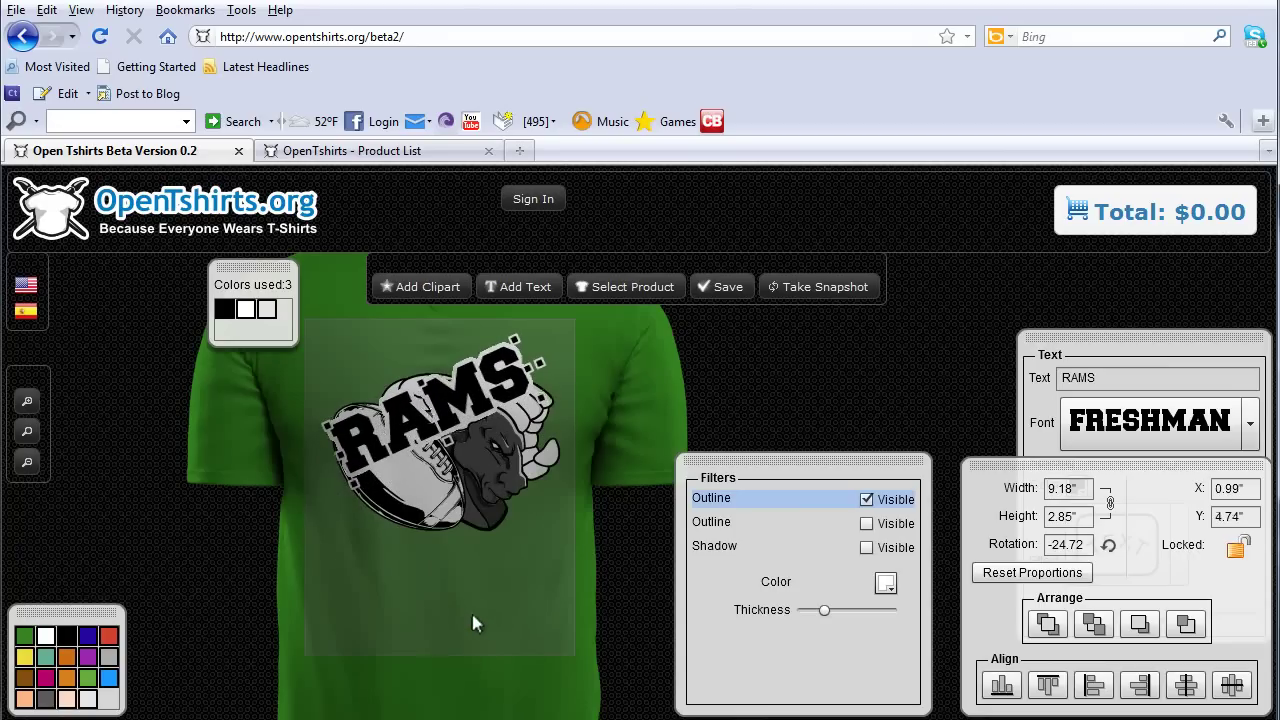
{"action": "left_click_drag", "start_coordinate": [446, 402], "coordinate": [448, 396]}
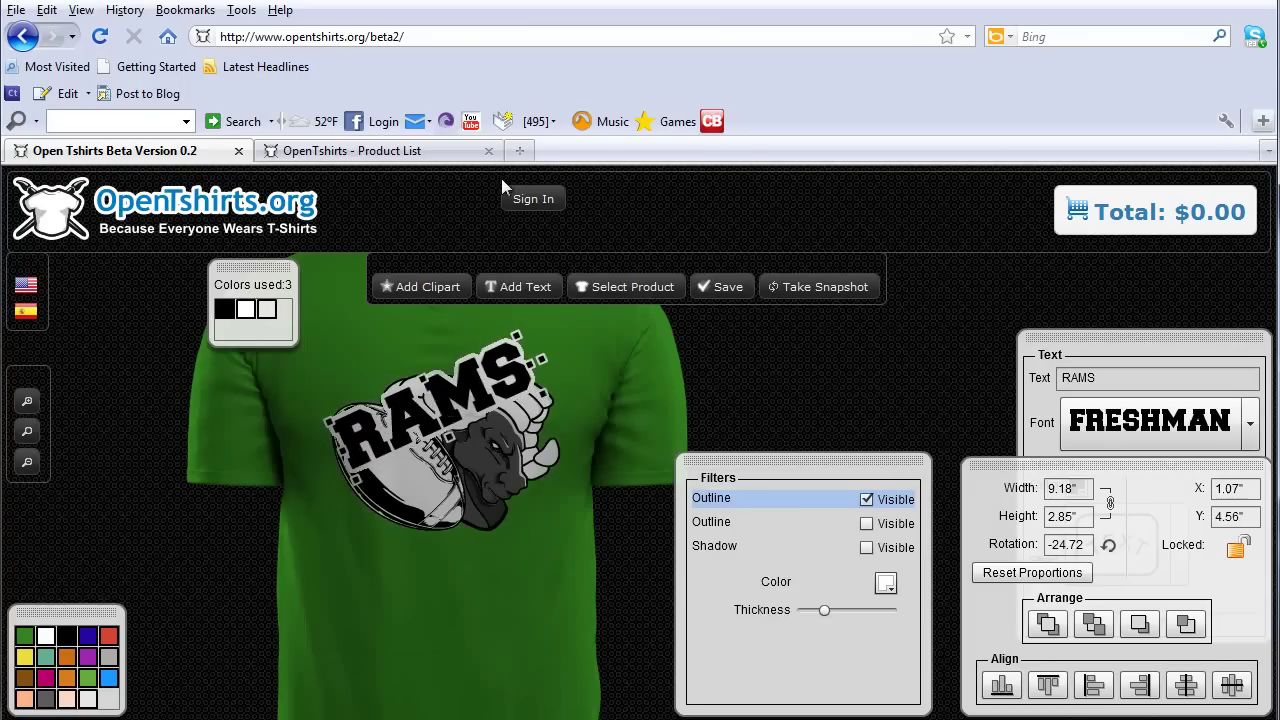
Step: Add the yellow leafy scroll ornament from the Ornaments clipart category
{"action": "left_click", "coordinate": [445, 287]}
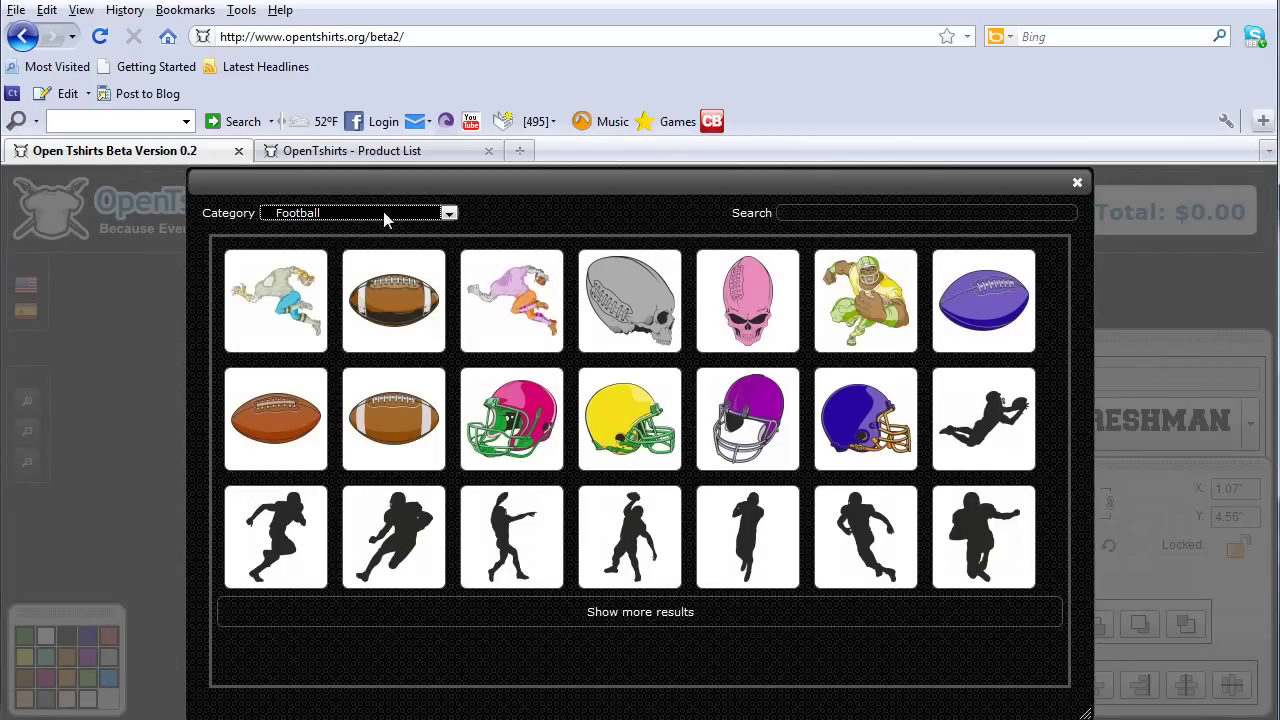
{"action": "left_click", "coordinate": [448, 213]}
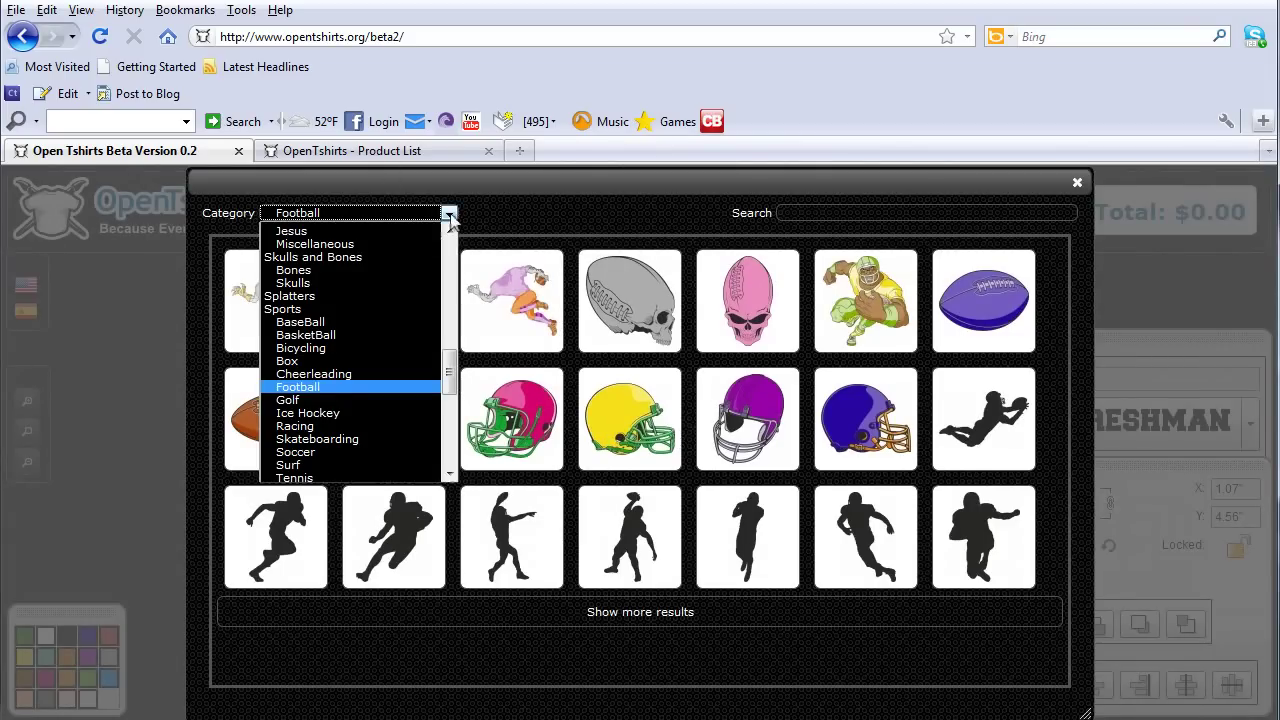
{"action": "left_click_drag", "start_coordinate": [446, 380], "coordinate": [449, 330]}
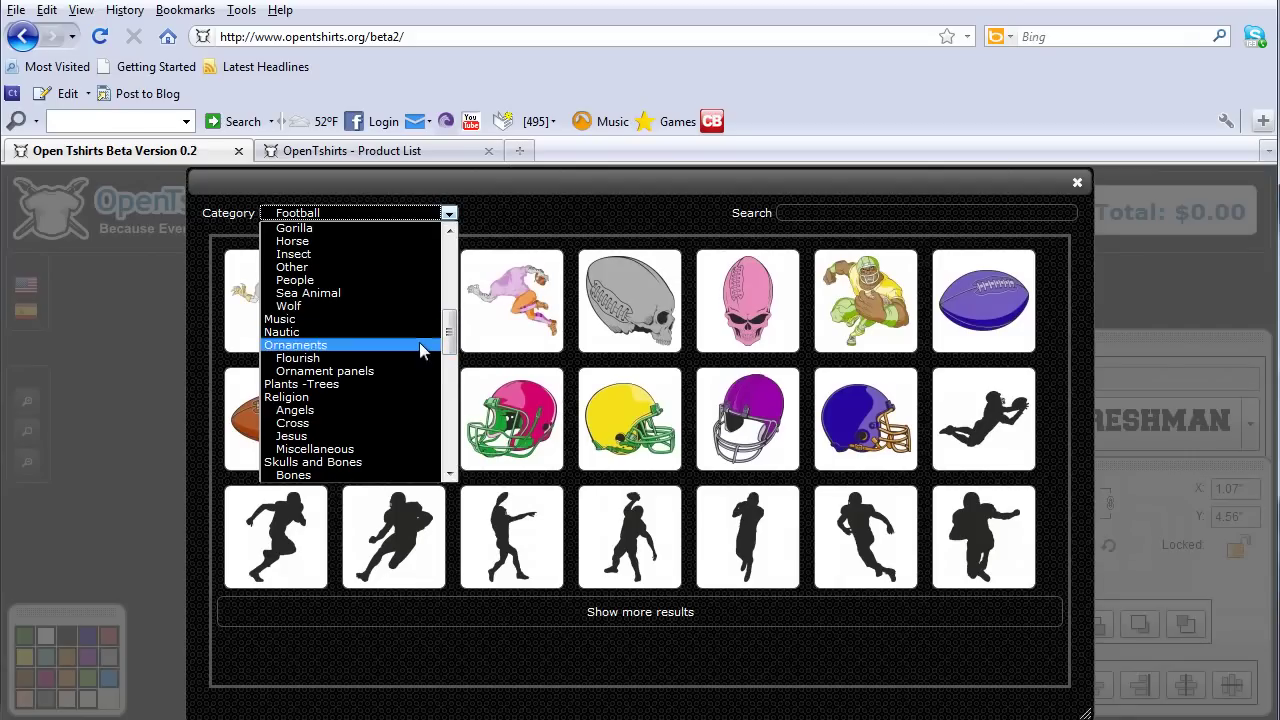
{"action": "left_click", "coordinate": [420, 347]}
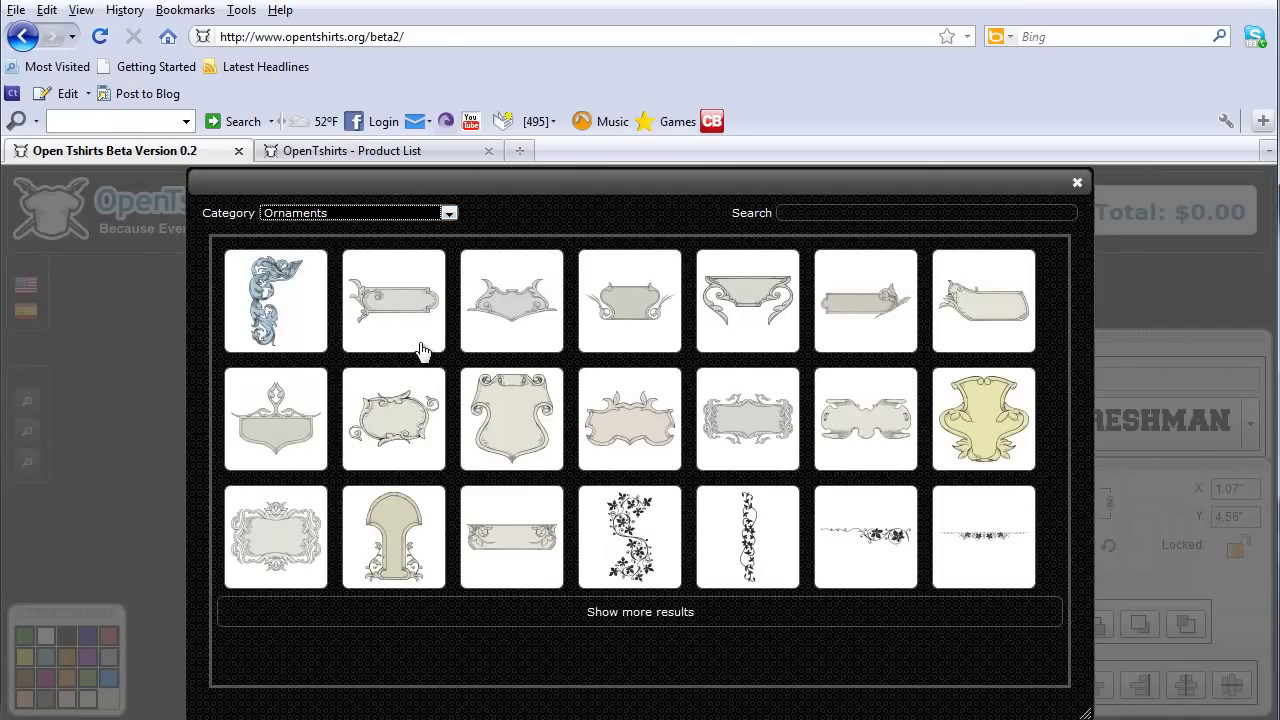
{"action": "left_click", "coordinate": [637, 611]}
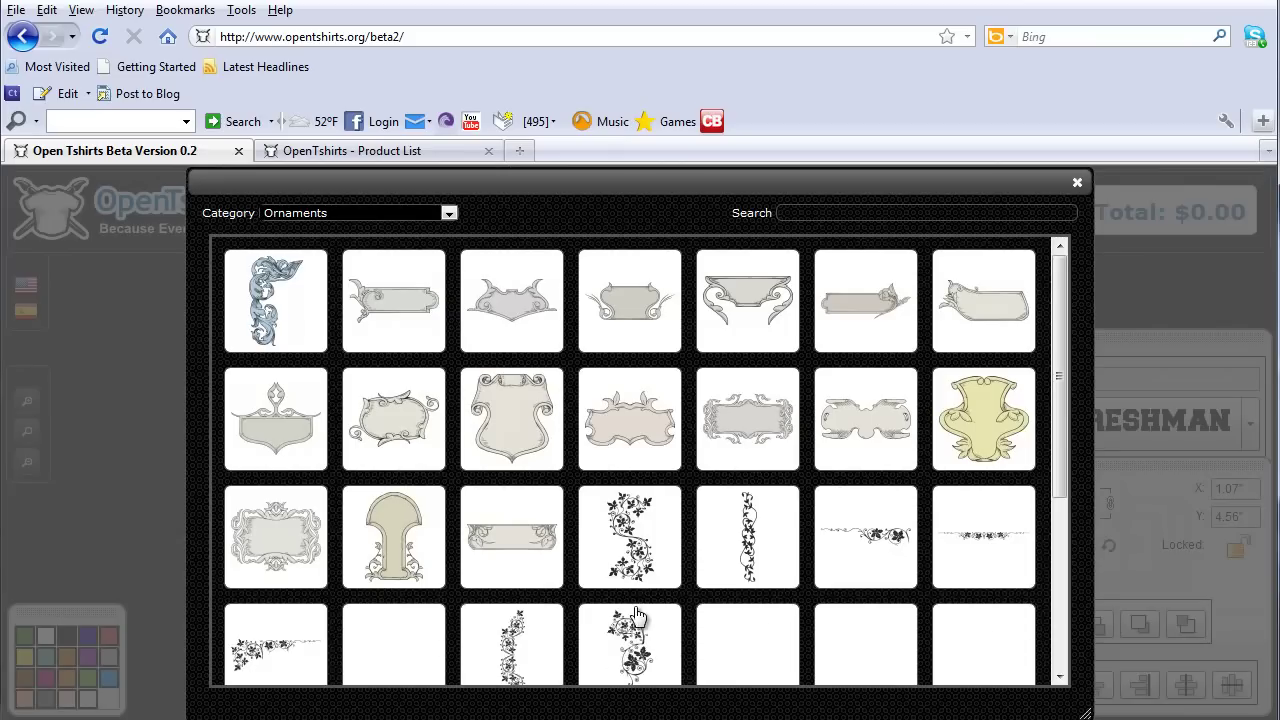
{"action": "left_click_drag", "start_coordinate": [1065, 348], "coordinate": [1062, 509]}
{"action": "left_click", "coordinate": [608, 676]}
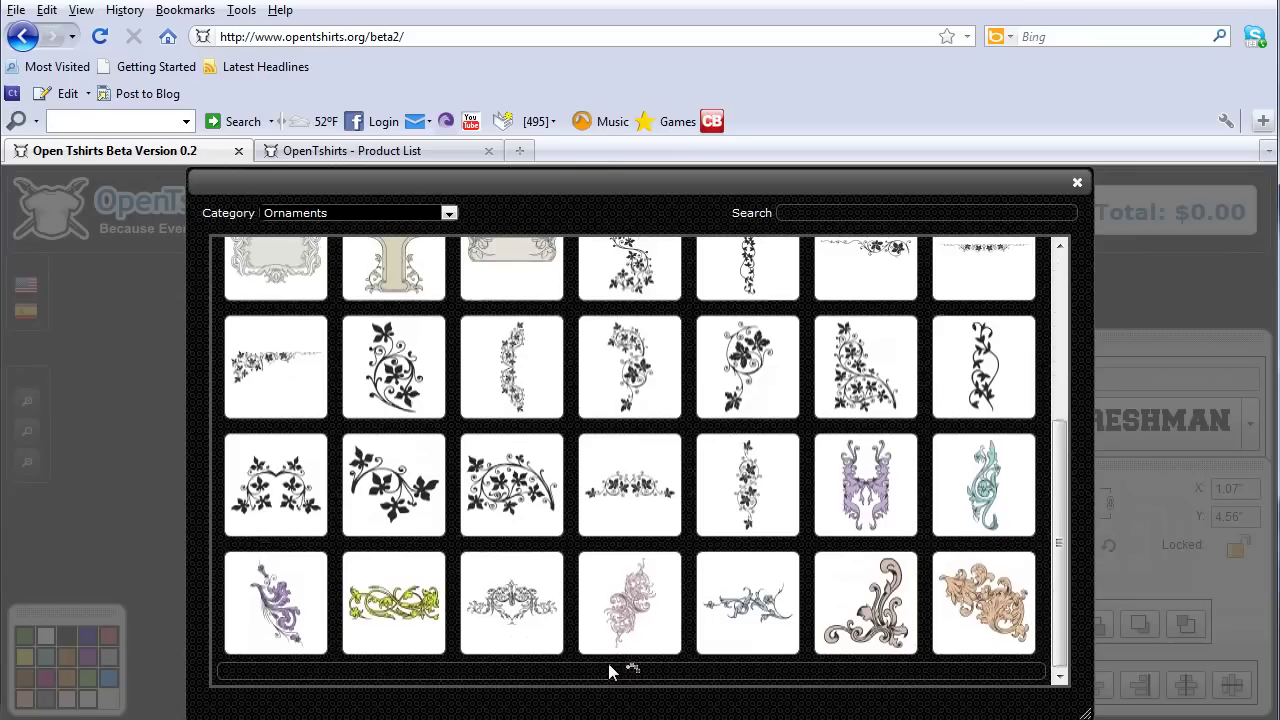
{"action": "left_click_drag", "start_coordinate": [1061, 427], "coordinate": [1058, 533]}
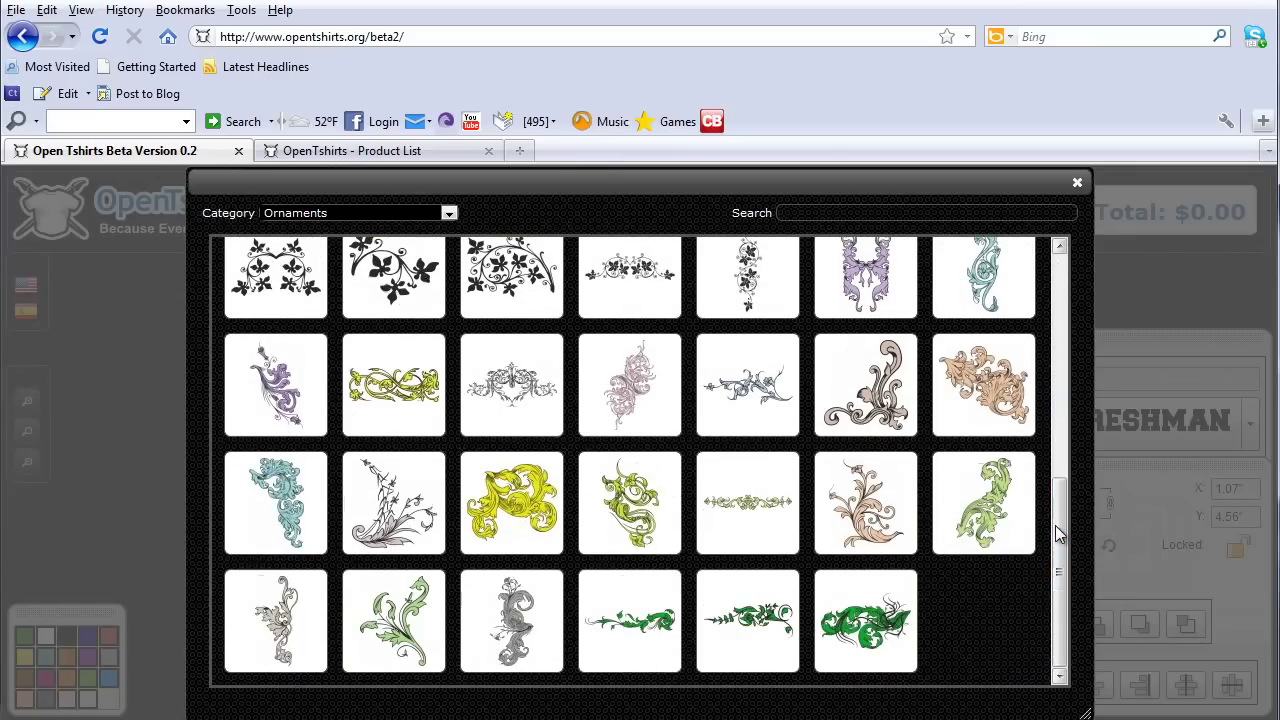
{"action": "left_click", "coordinate": [540, 505]}
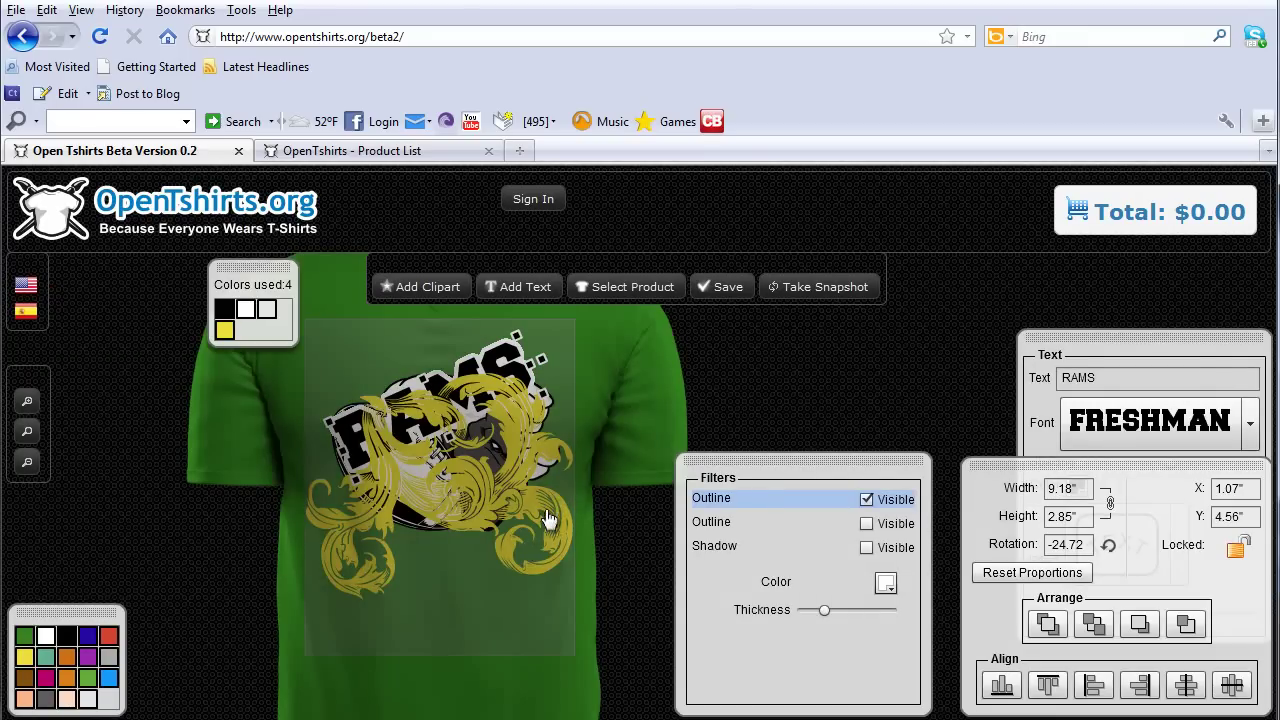
Step: Shrink the yellow ornament to about 8.51" wide and move it over the lower part of the ram and football
{"action": "left_click", "coordinate": [566, 545]}
{"action": "left_click_drag", "start_coordinate": [577, 612], "coordinate": [497, 570]}
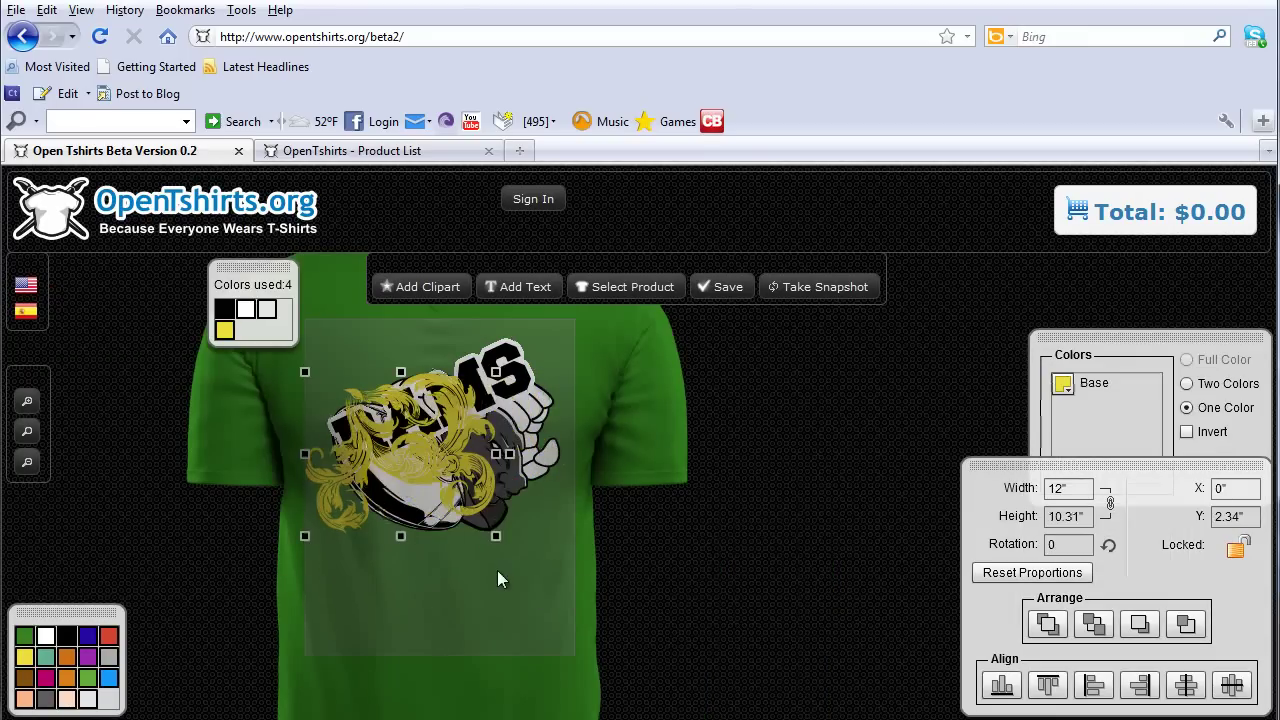
{"action": "left_click", "coordinate": [525, 496]}
{"action": "left_click_drag", "start_coordinate": [525, 496], "coordinate": [509, 520]}
{"action": "left_click", "coordinate": [449, 478]}
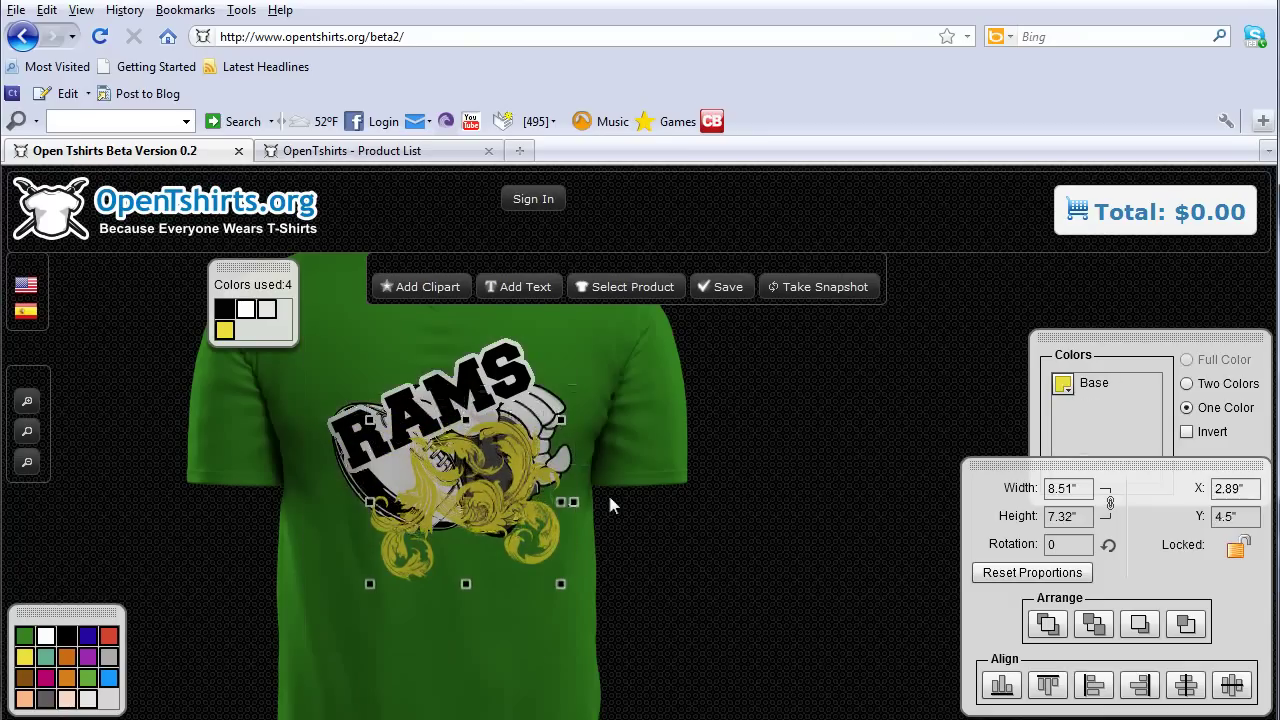
Step: Send the yellow ornament behind the artwork, then rotate it about 137 degrees so it fans out beneath the football and ram
{"action": "left_click", "coordinate": [1094, 624]}
{"action": "left_click", "coordinate": [1097, 624]}
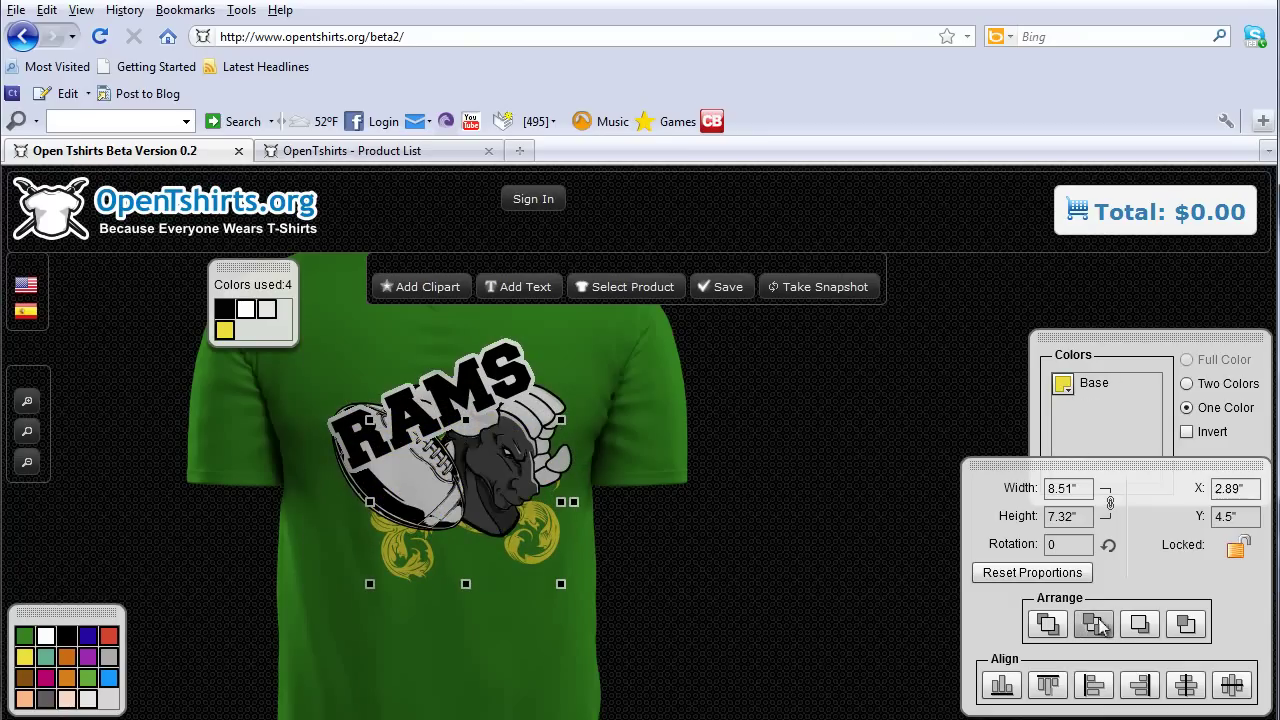
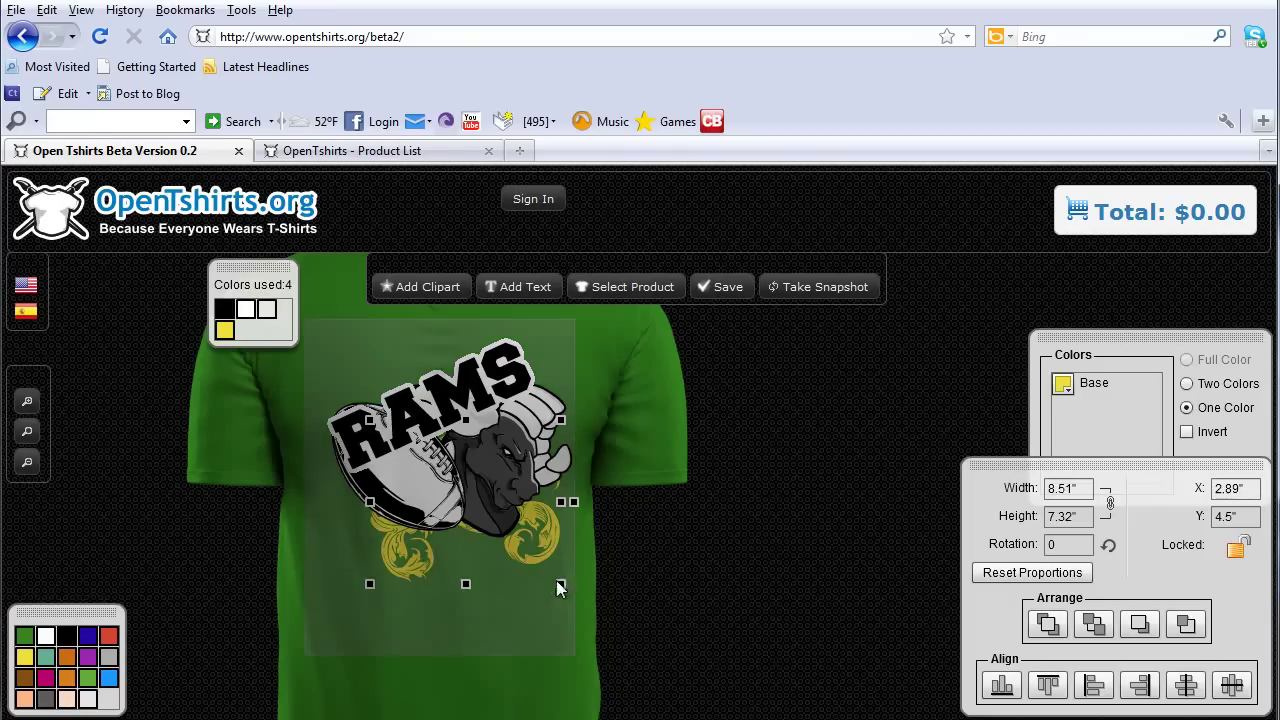
{"action": "left_click_drag", "start_coordinate": [575, 505], "coordinate": [380, 592]}
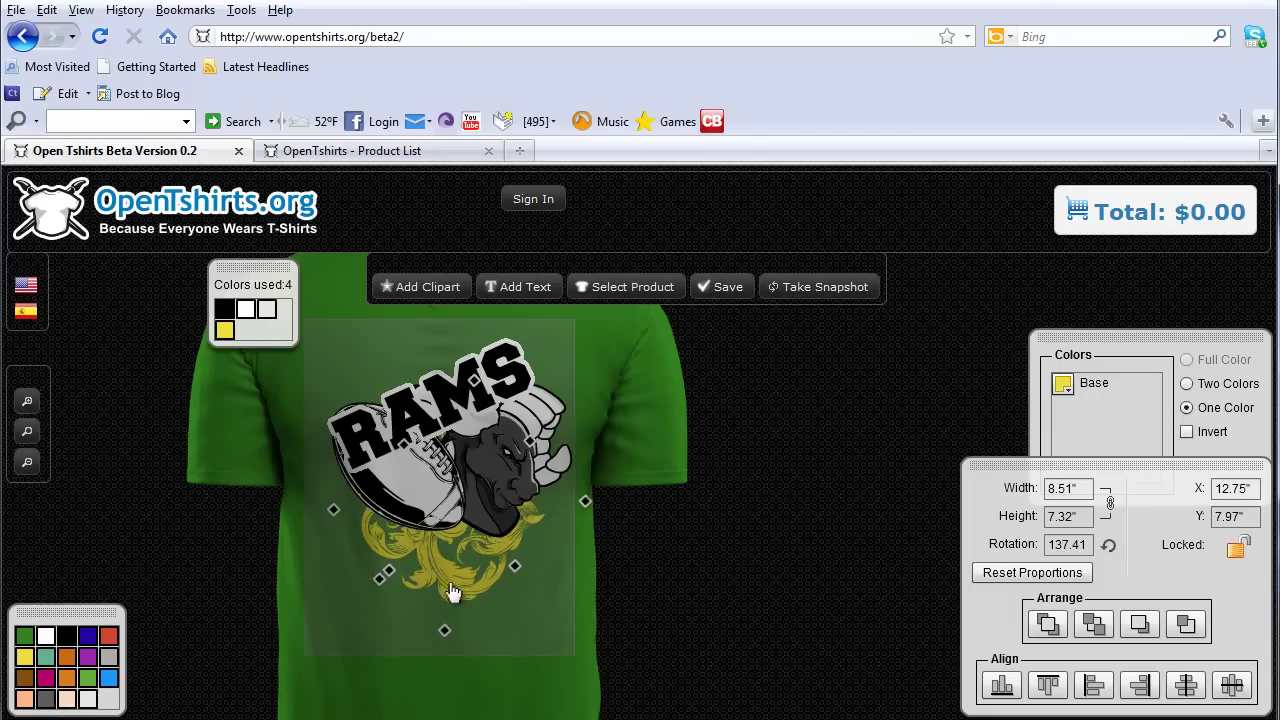
{"action": "left_click_drag", "start_coordinate": [452, 592], "coordinate": [448, 585]}
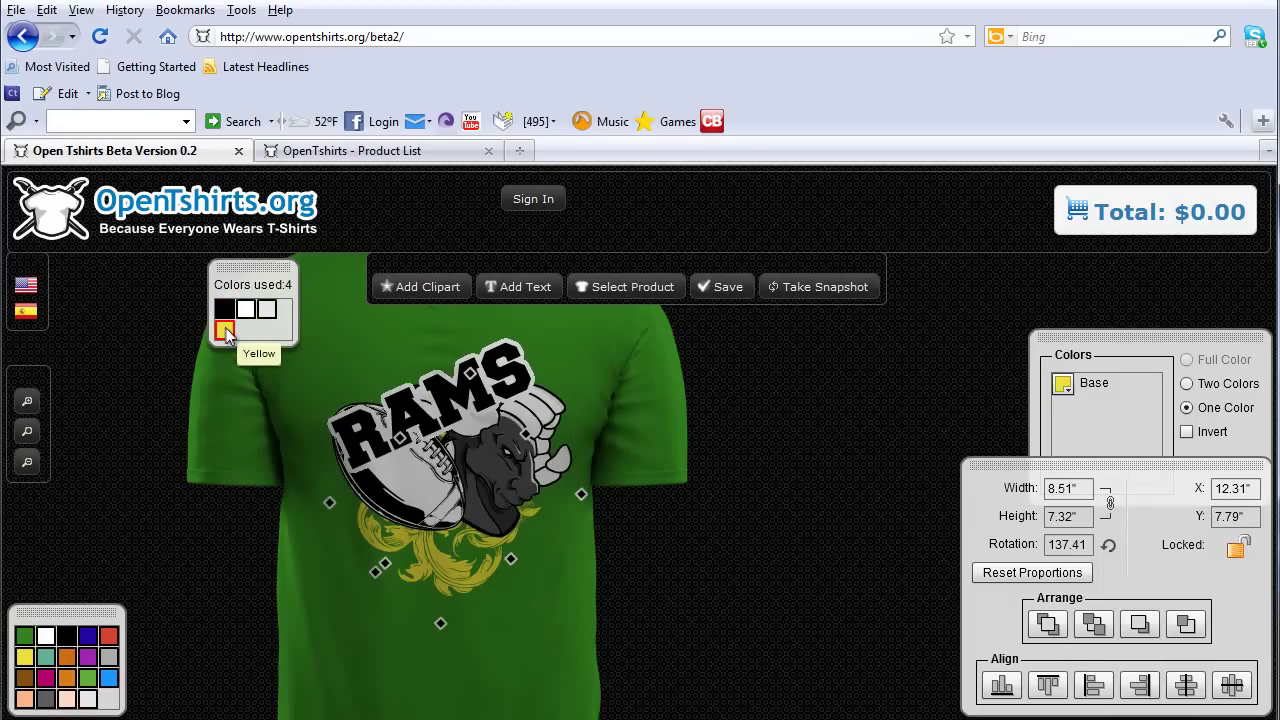
Step: Enter an order quantity of 45 green shirts in size L and recalculate the price
{"action": "left_click", "coordinate": [1137, 210]}
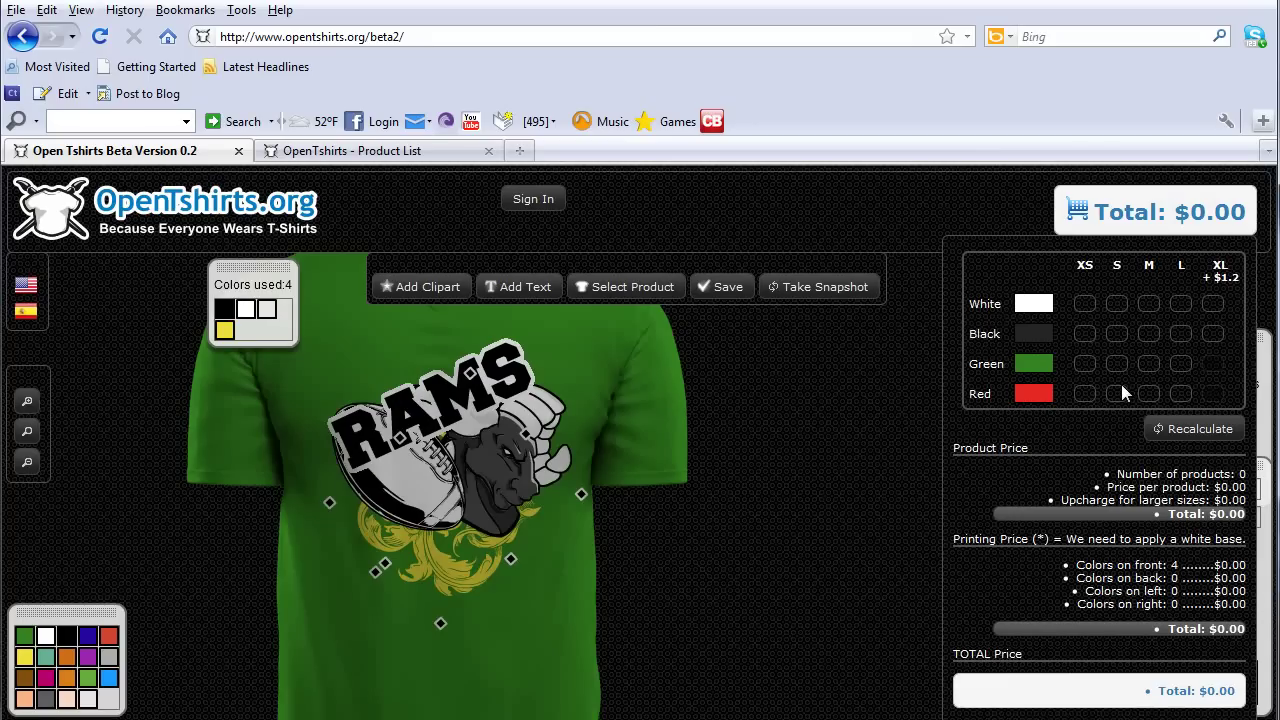
{"action": "left_click", "coordinate": [1155, 428]}
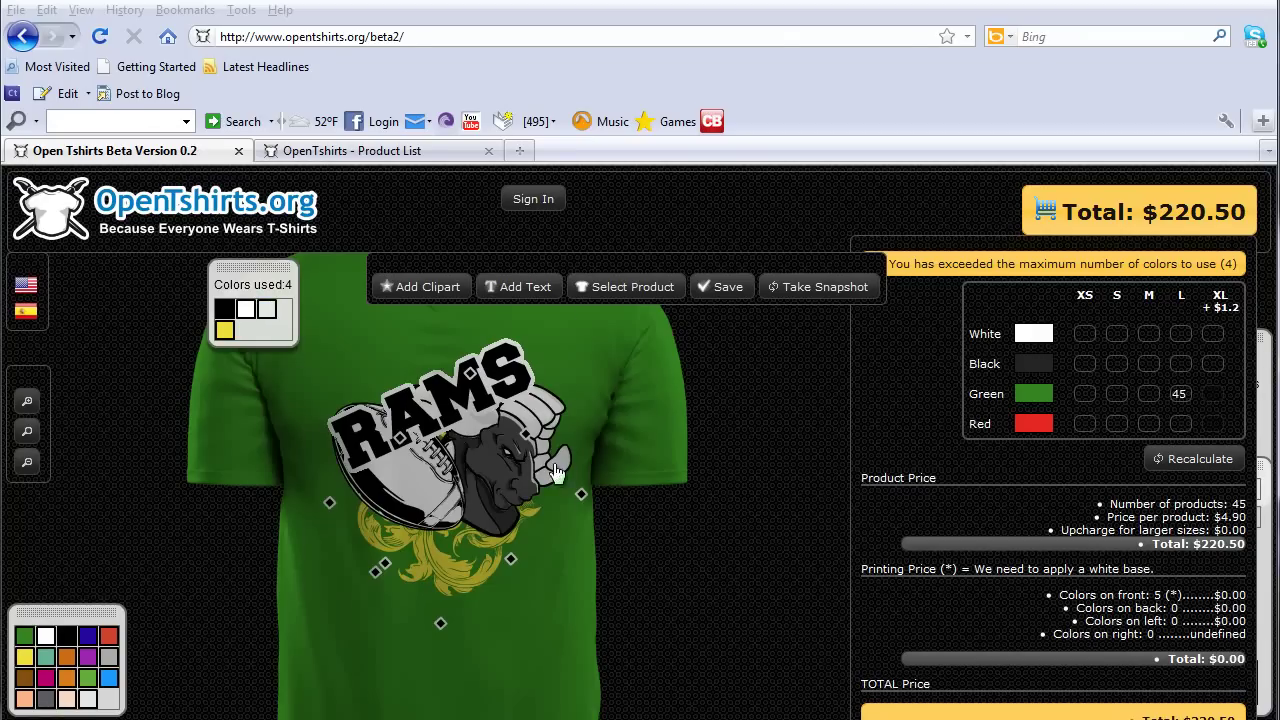
Step: Change layer 4 of the ram clipart to white to reduce the number of colors used
{"action": "left_click", "coordinate": [522, 460]}
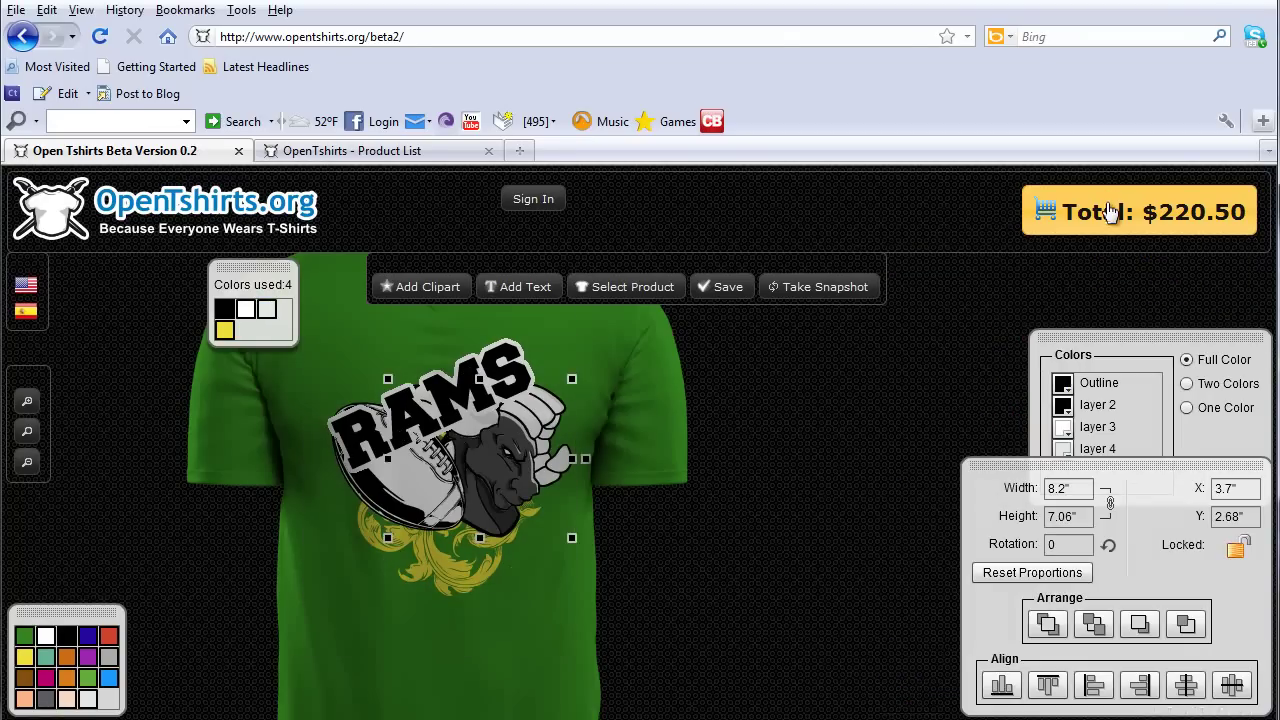
{"action": "left_click_drag", "start_coordinate": [1161, 337], "coordinate": [1097, 273]}
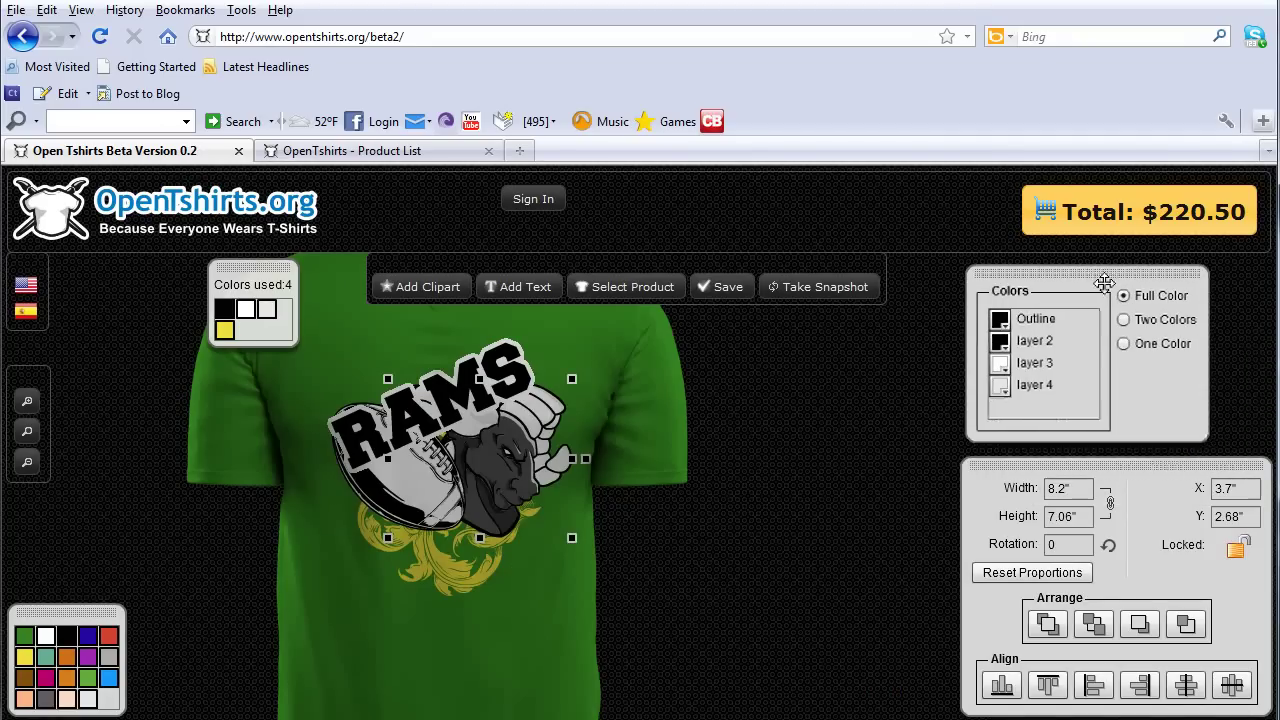
{"action": "left_click", "coordinate": [1003, 388]}
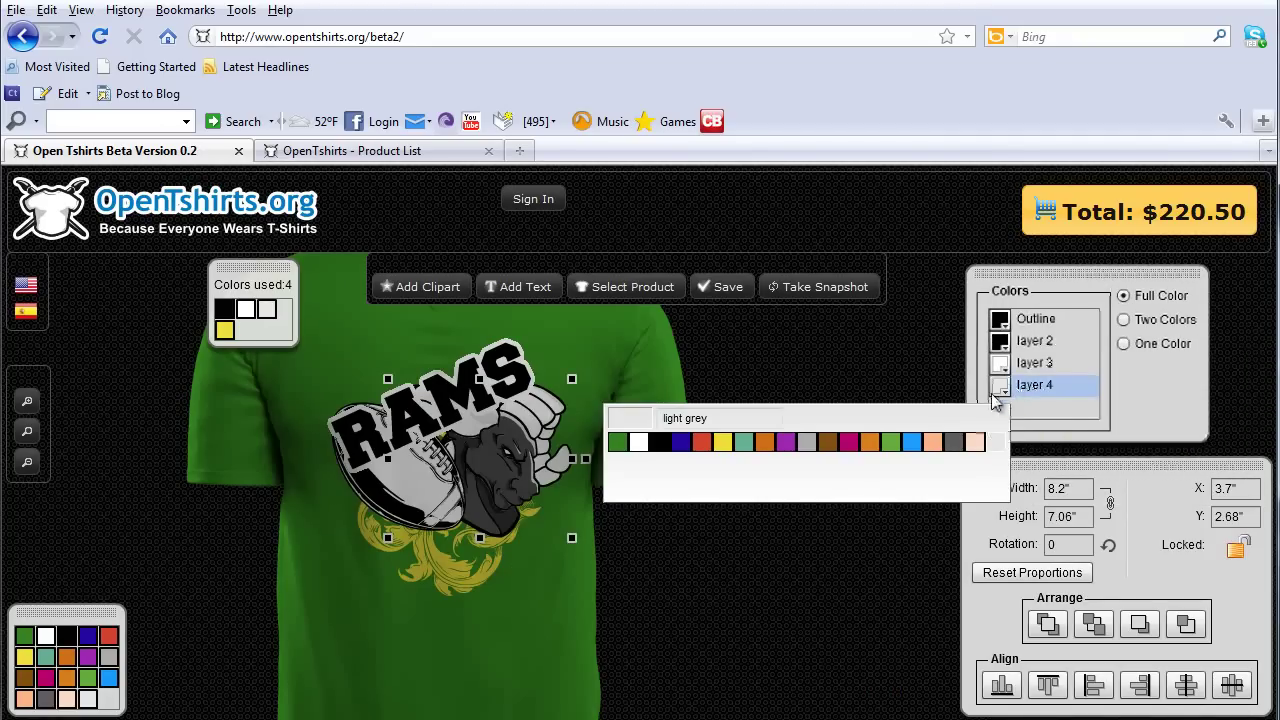
{"action": "left_click", "coordinate": [637, 445]}
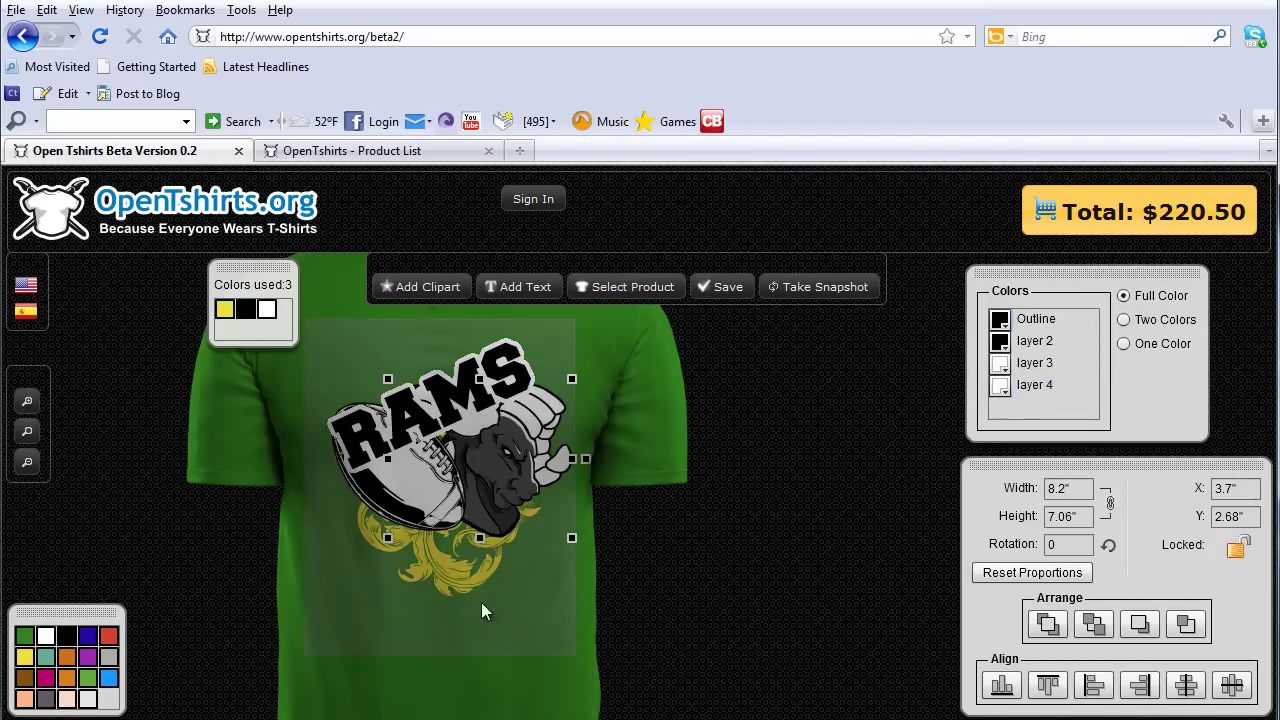
Step: Recalculate the order price and review the product and printing cost breakdown
{"action": "left_click", "coordinate": [1224, 207]}
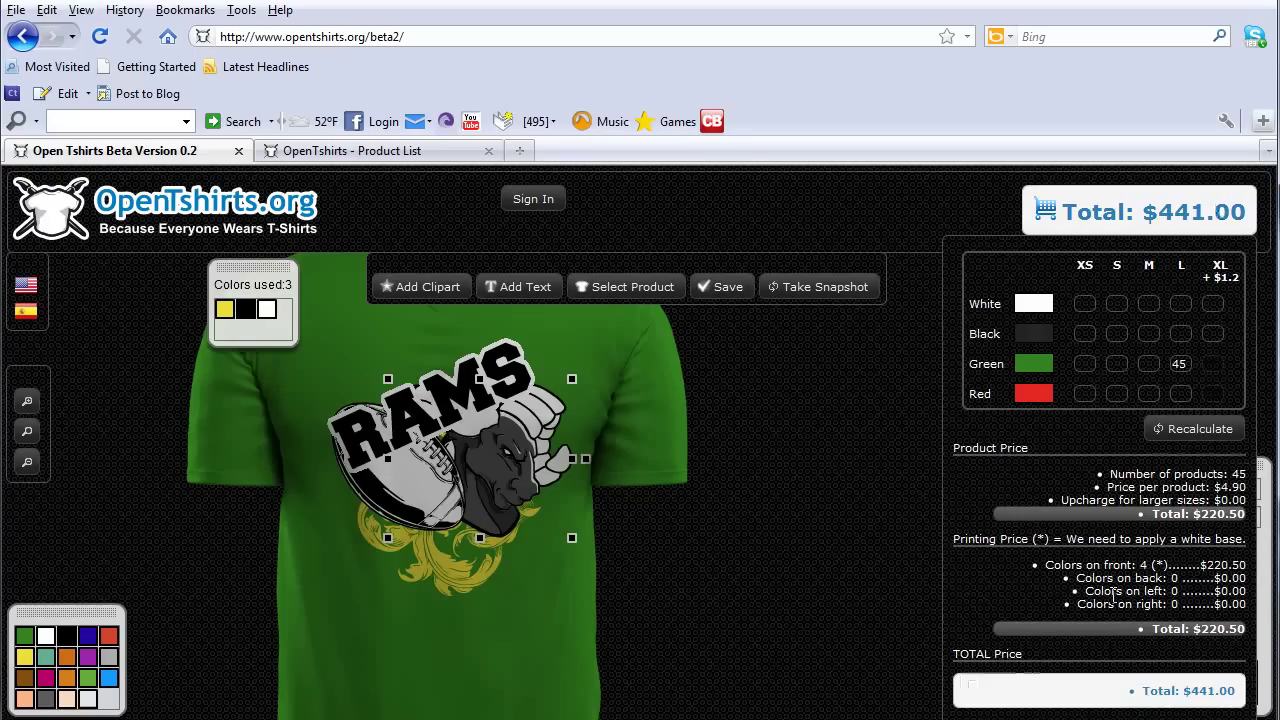
{"action": "left_click", "coordinate": [1208, 443]}
{"action": "left_click", "coordinate": [1097, 222]}
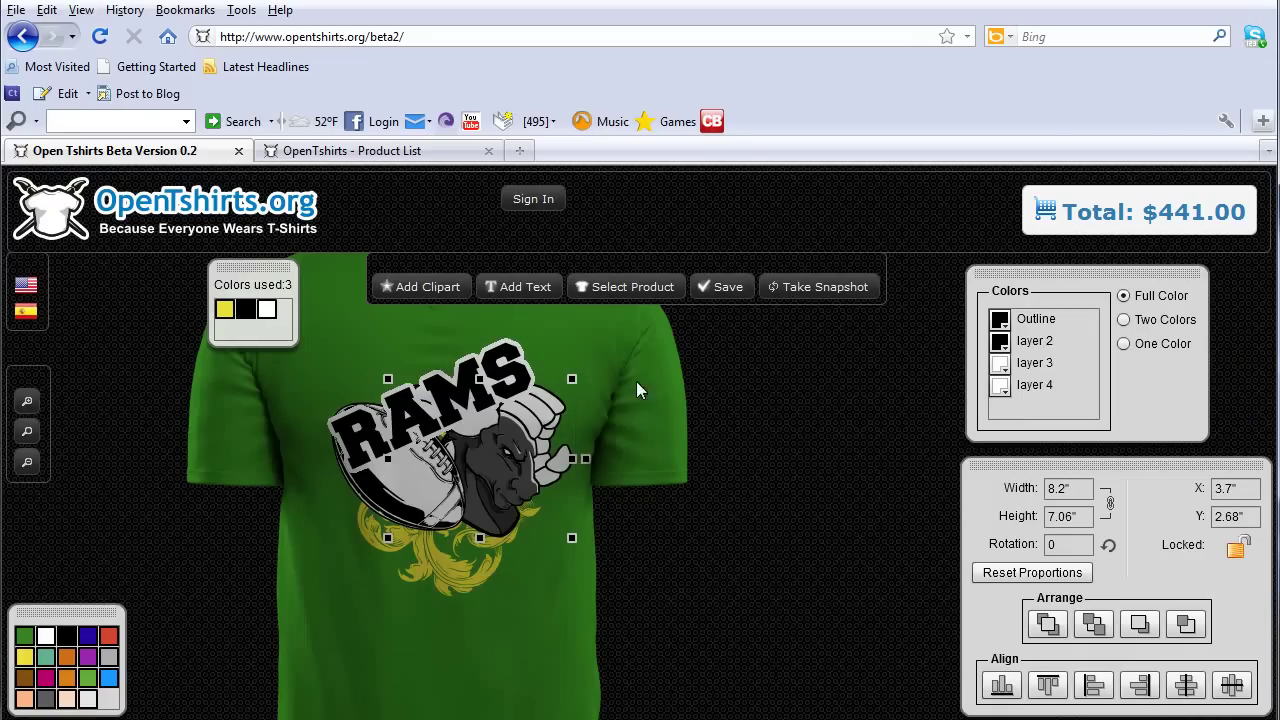
Step: Deselect the artwork, view the back of the v neck shirt and return to the front view
{"action": "left_click", "coordinate": [758, 458]}
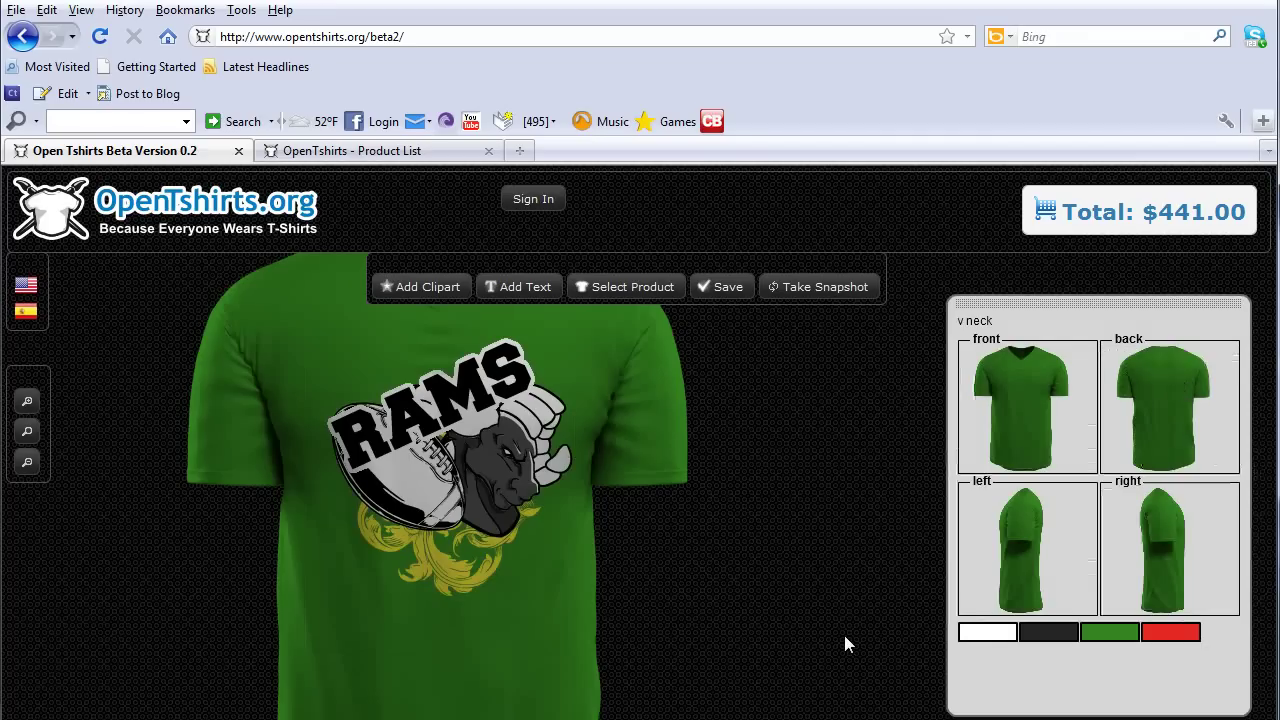
{"action": "left_click", "coordinate": [1173, 368]}
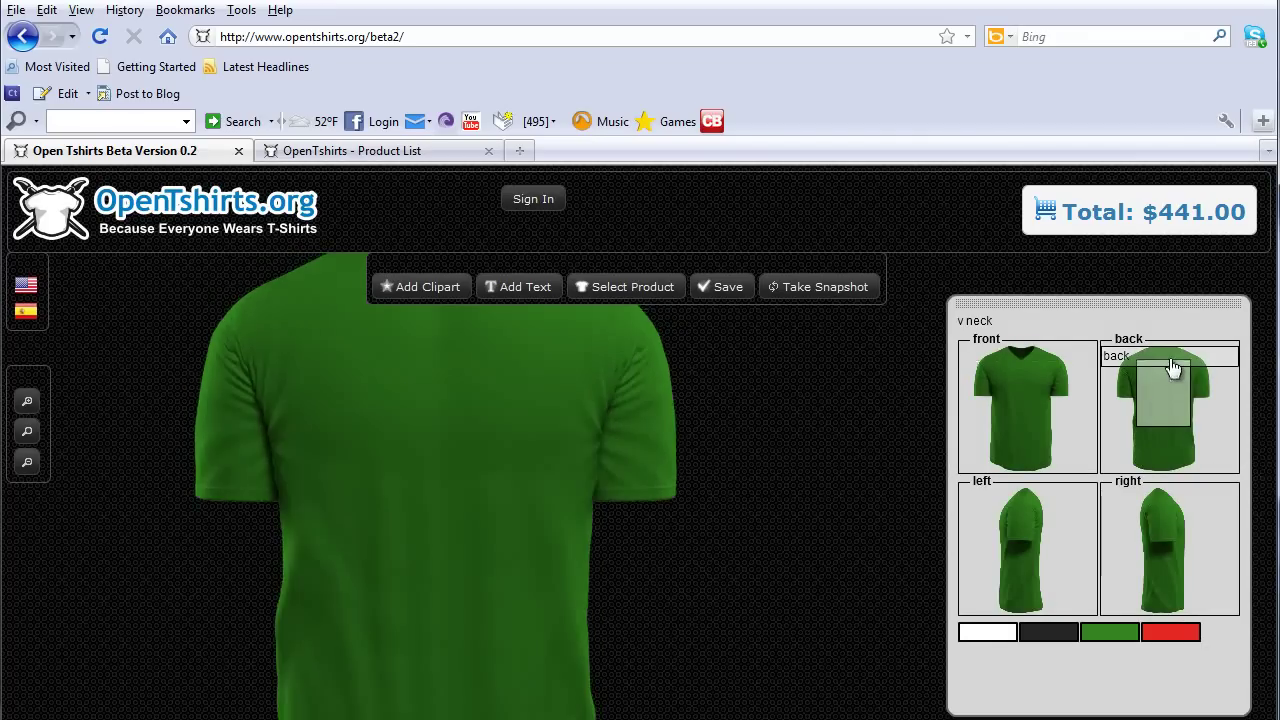
{"action": "left_click", "coordinate": [1020, 365]}
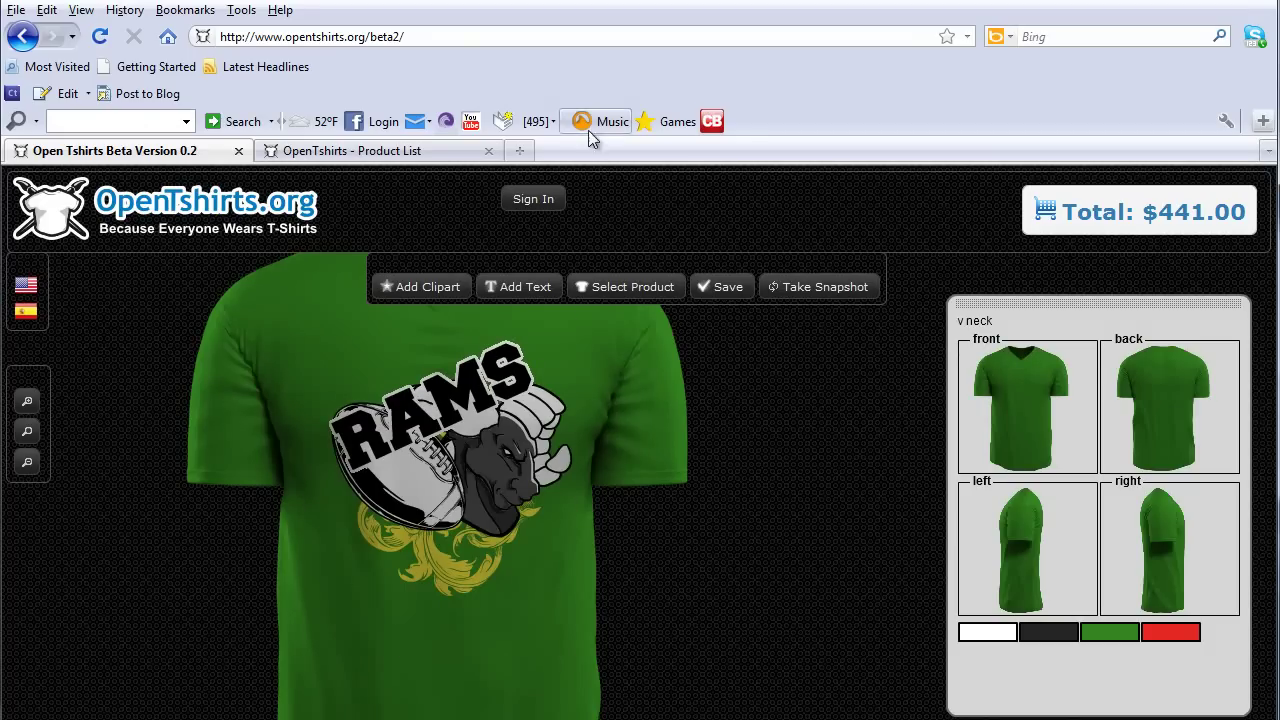
Step: Switch to the OpenTshirts administration site and examine its clipart, design ideas, orders and product list pages
{"action": "left_click", "coordinate": [392, 154]}
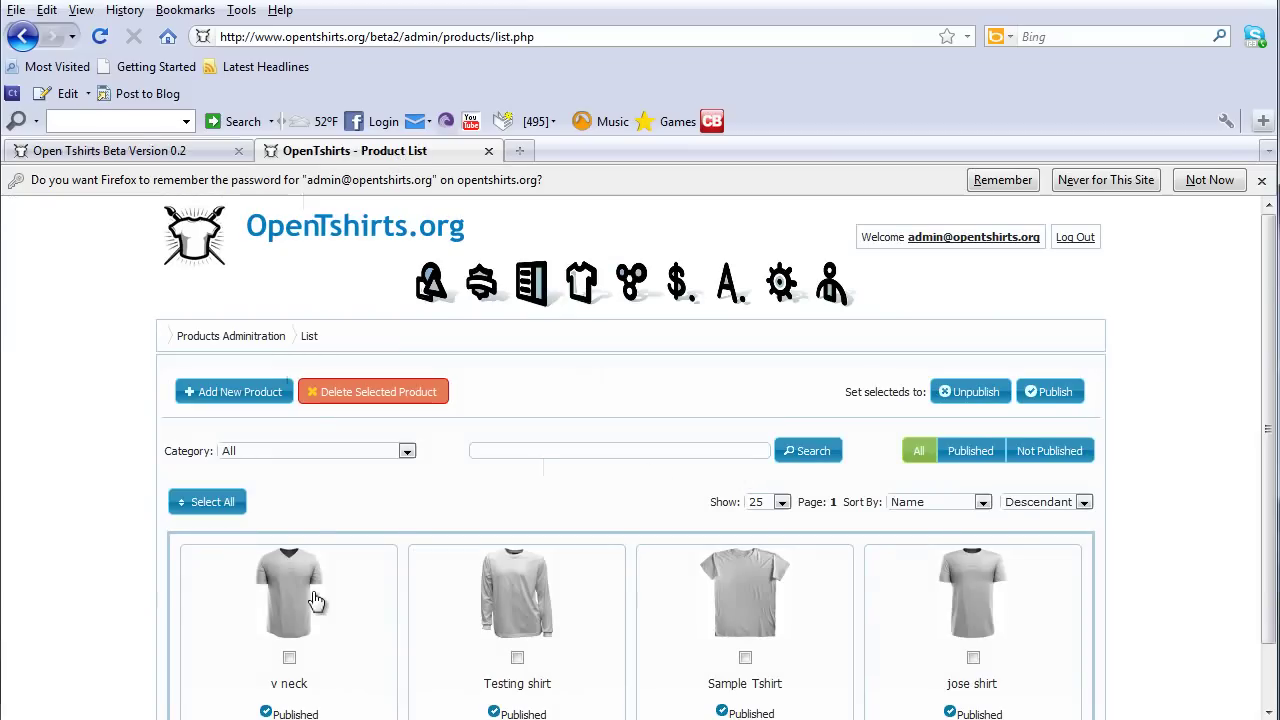
{"action": "left_click", "coordinate": [428, 282]}
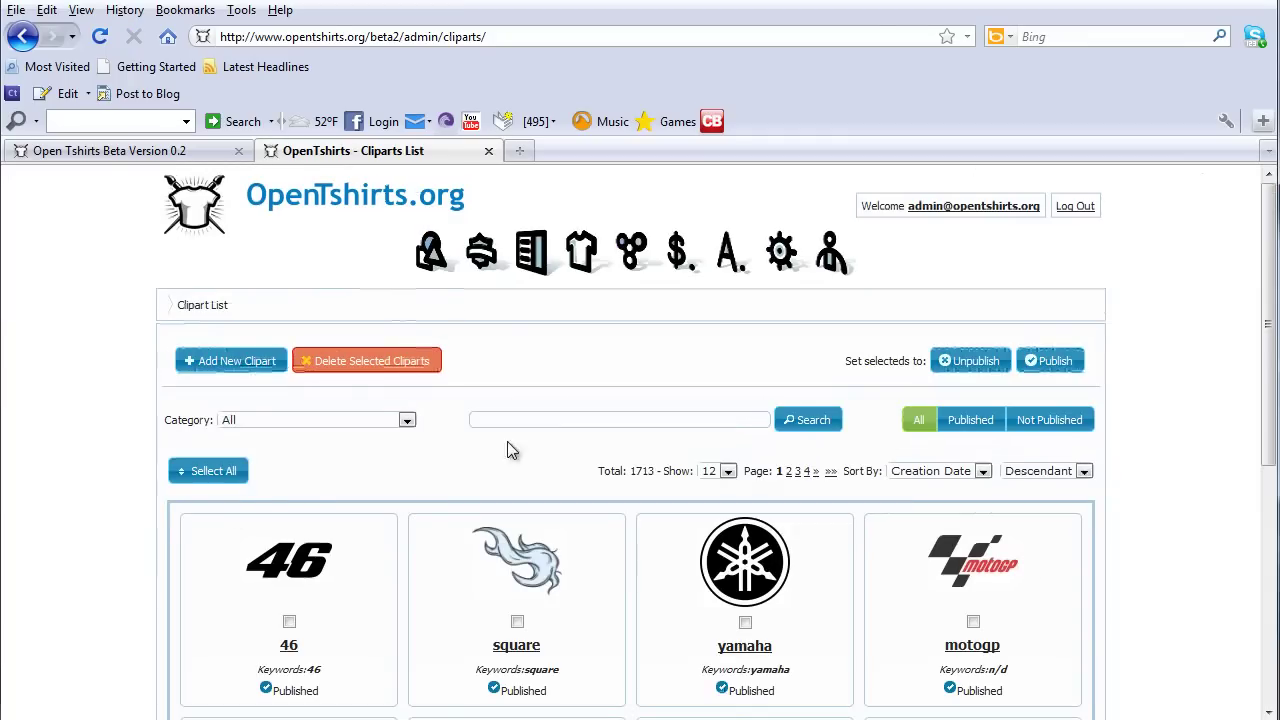
{"action": "left_click", "coordinate": [481, 256]}
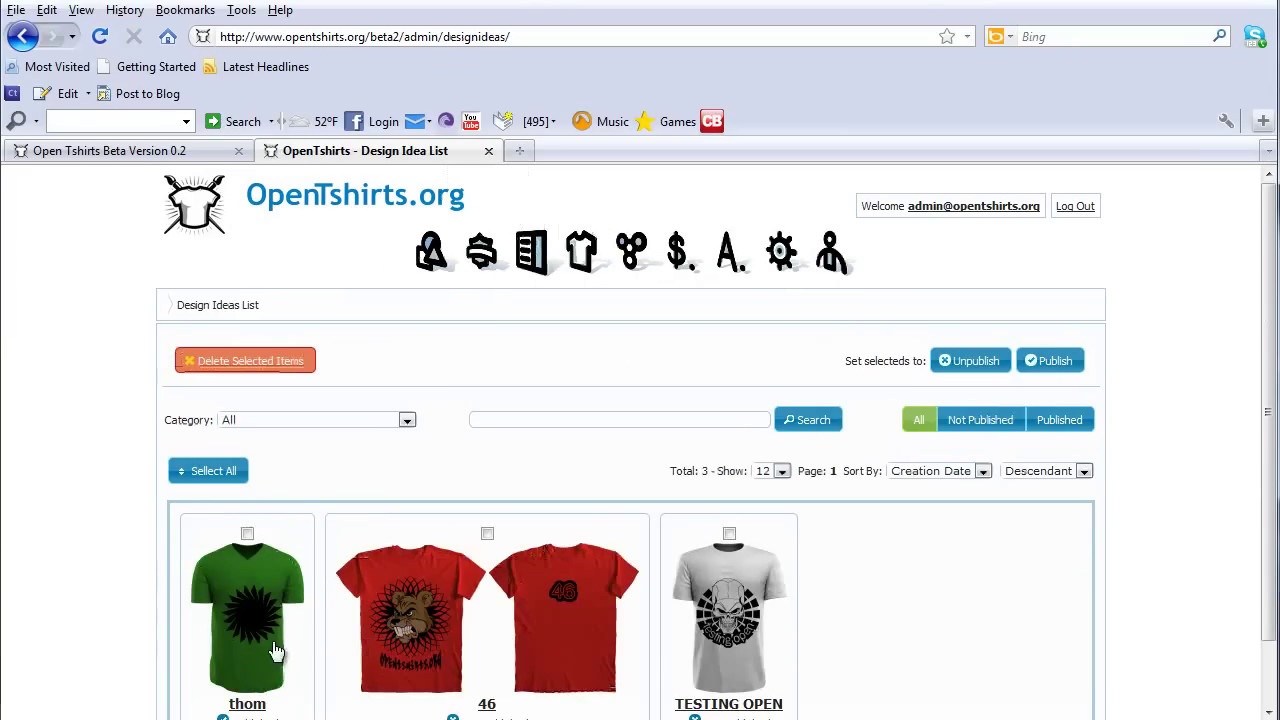
{"action": "left_click", "coordinate": [515, 240]}
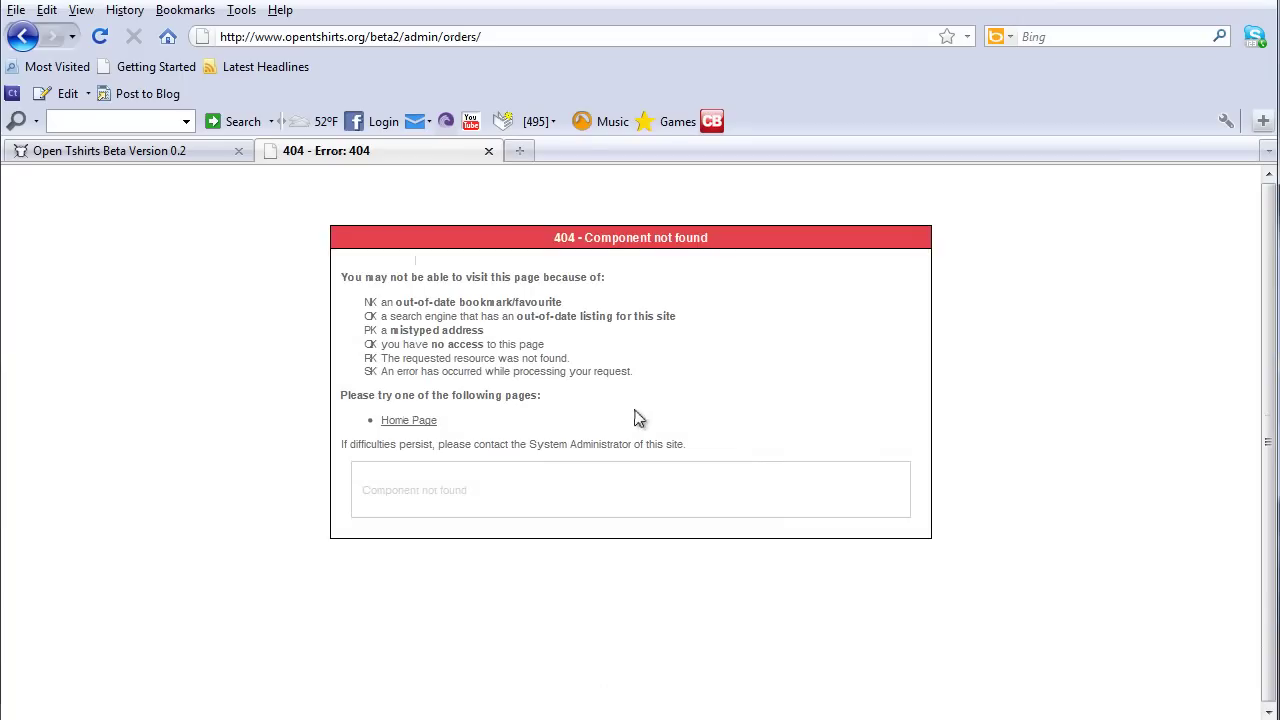
{"action": "left_click", "coordinate": [22, 36]}
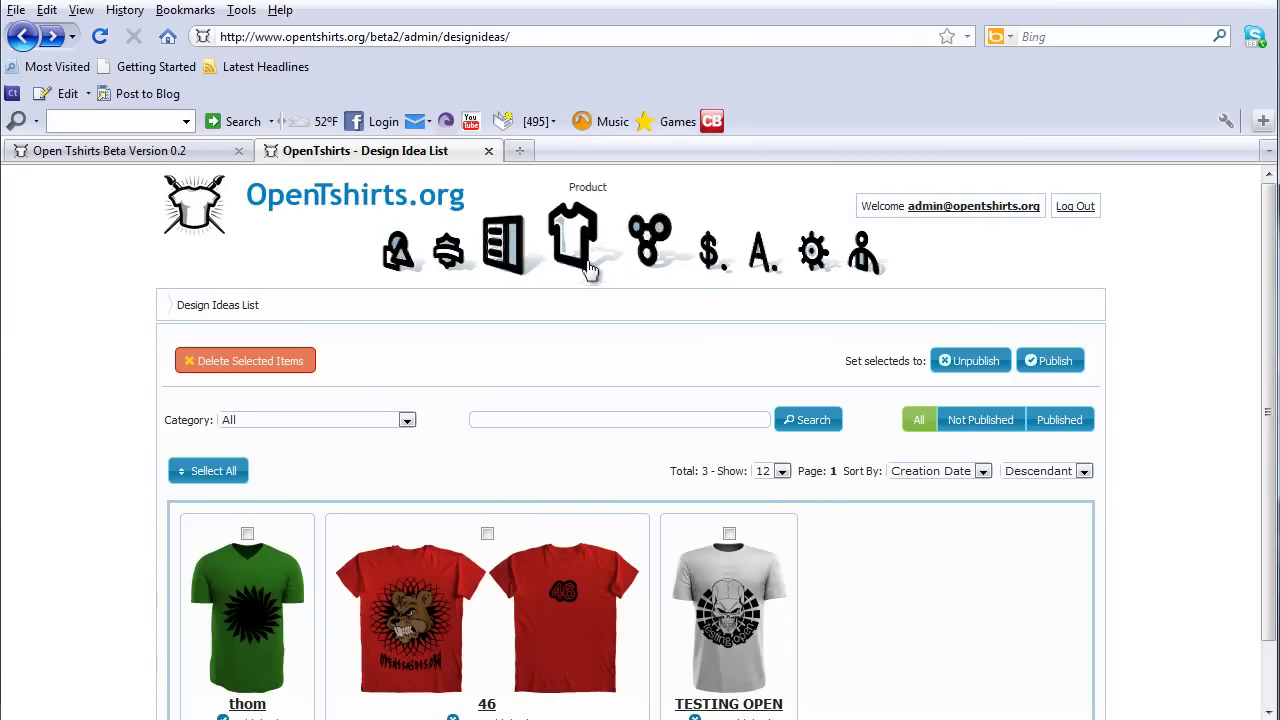
{"action": "left_click", "coordinate": [588, 262]}
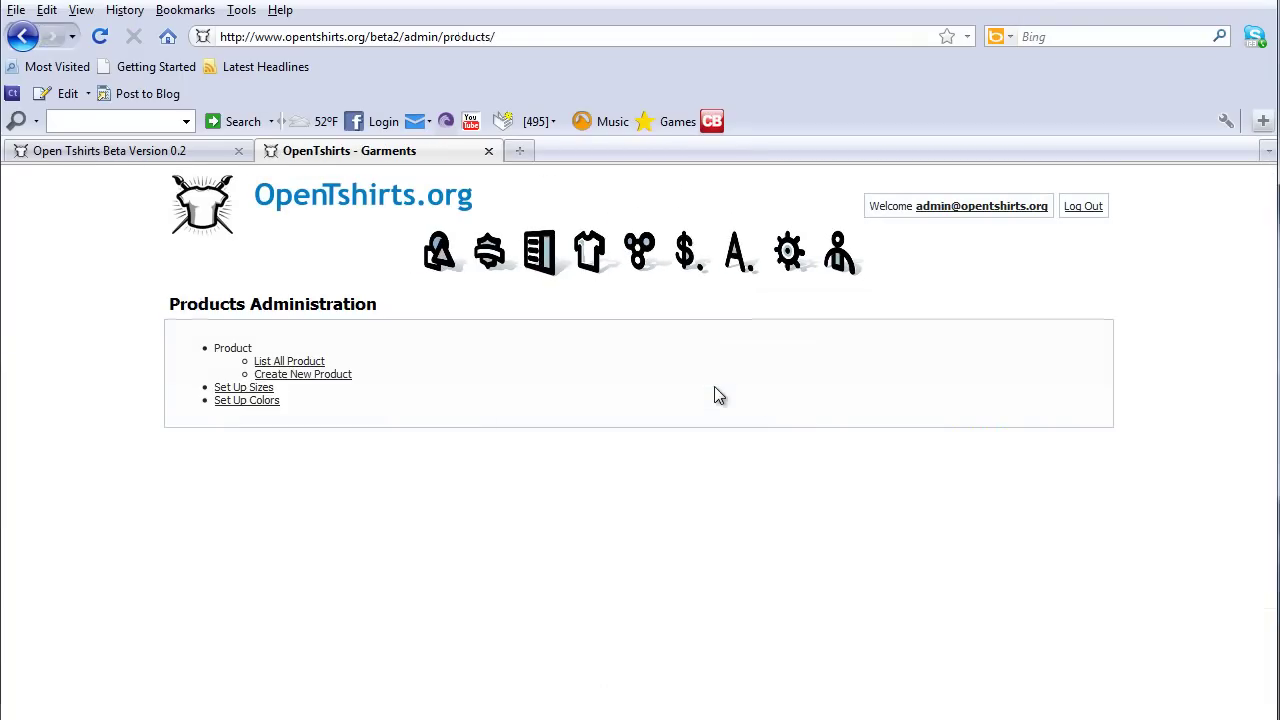
{"action": "left_click", "coordinate": [296, 362]}
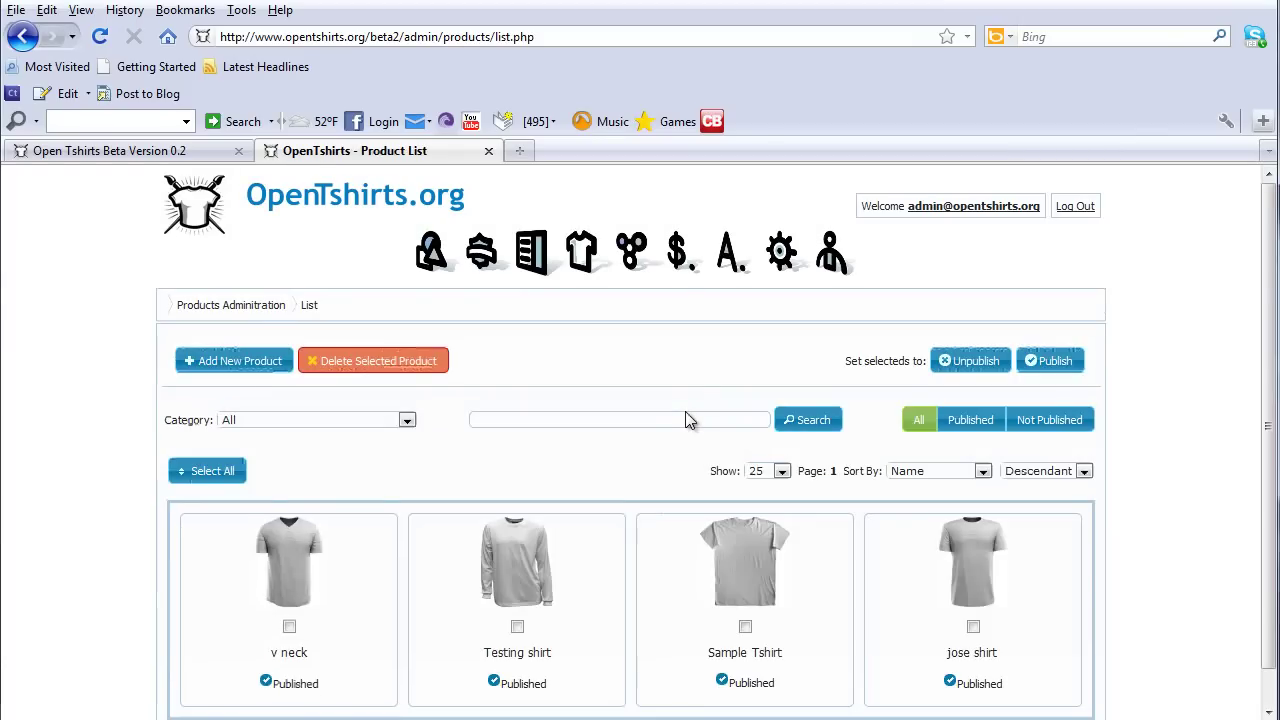
Step: Open the printing pricing table and add a blank minimum quantity column to it
{"action": "left_click", "coordinate": [673, 243]}
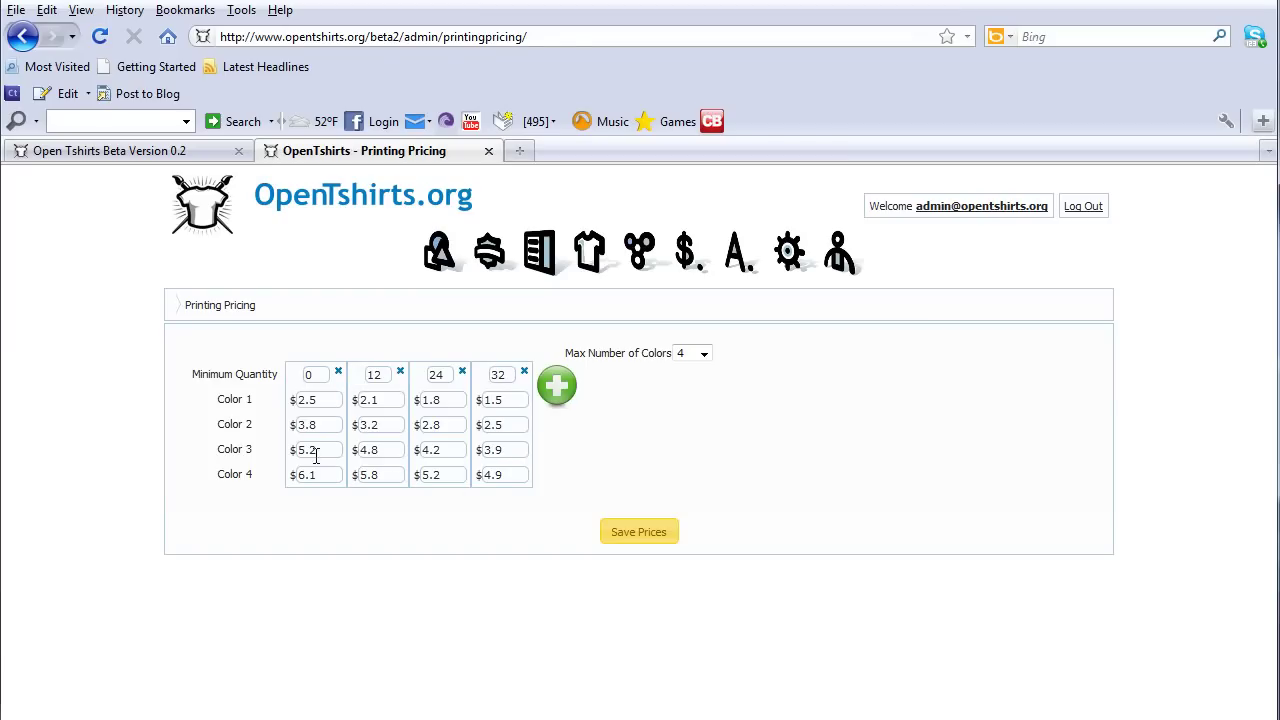
{"action": "left_click", "coordinate": [573, 390]}
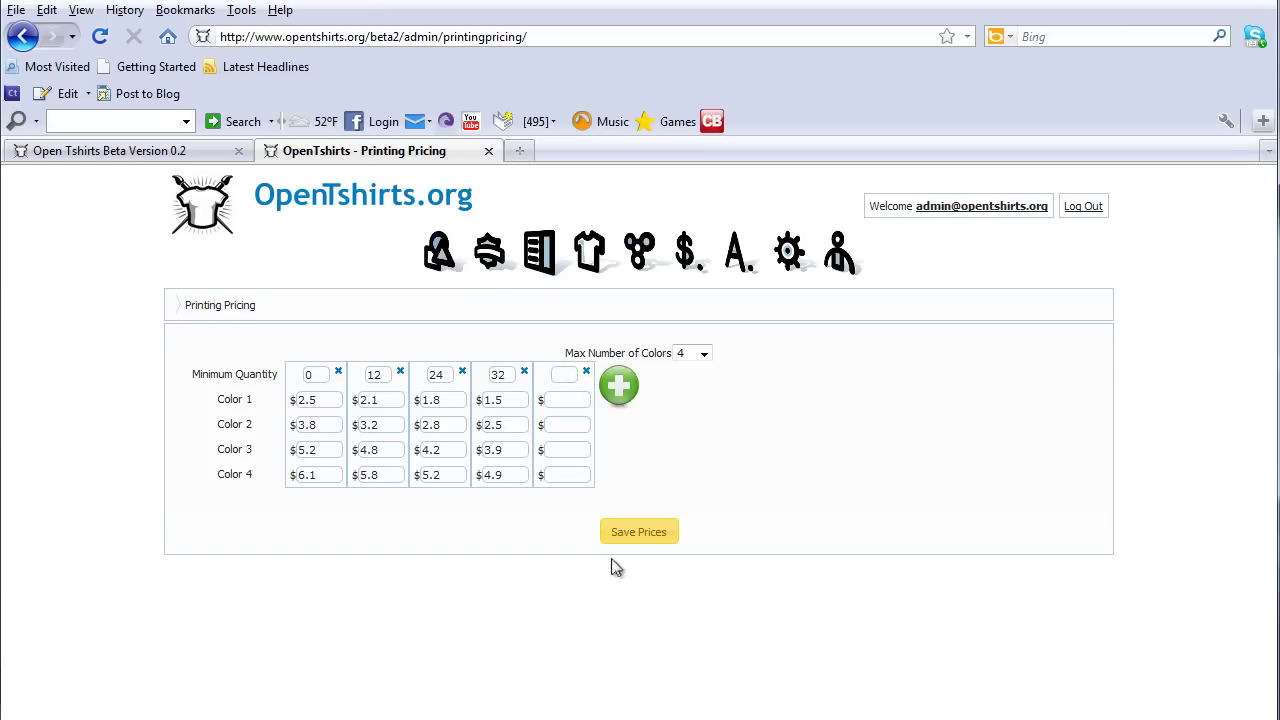
{"action": "left_click", "coordinate": [566, 378]}
Step: Examine the font list, the general settings and the user list in the administration site
{"action": "left_click", "coordinate": [737, 250]}
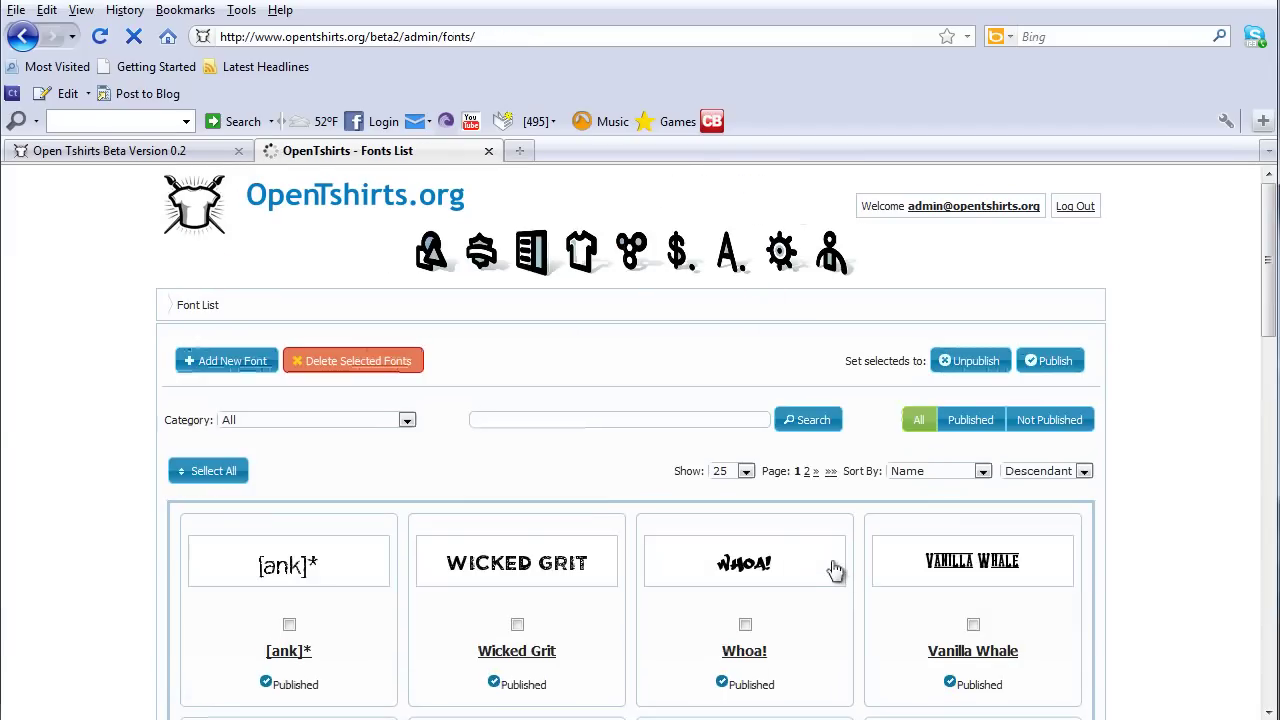
{"action": "scroll", "coordinate": [832, 570], "scroll_direction": "down", "scroll_amount": 3}
{"action": "scroll", "coordinate": [832, 570], "scroll_direction": "down", "scroll_amount": 5}
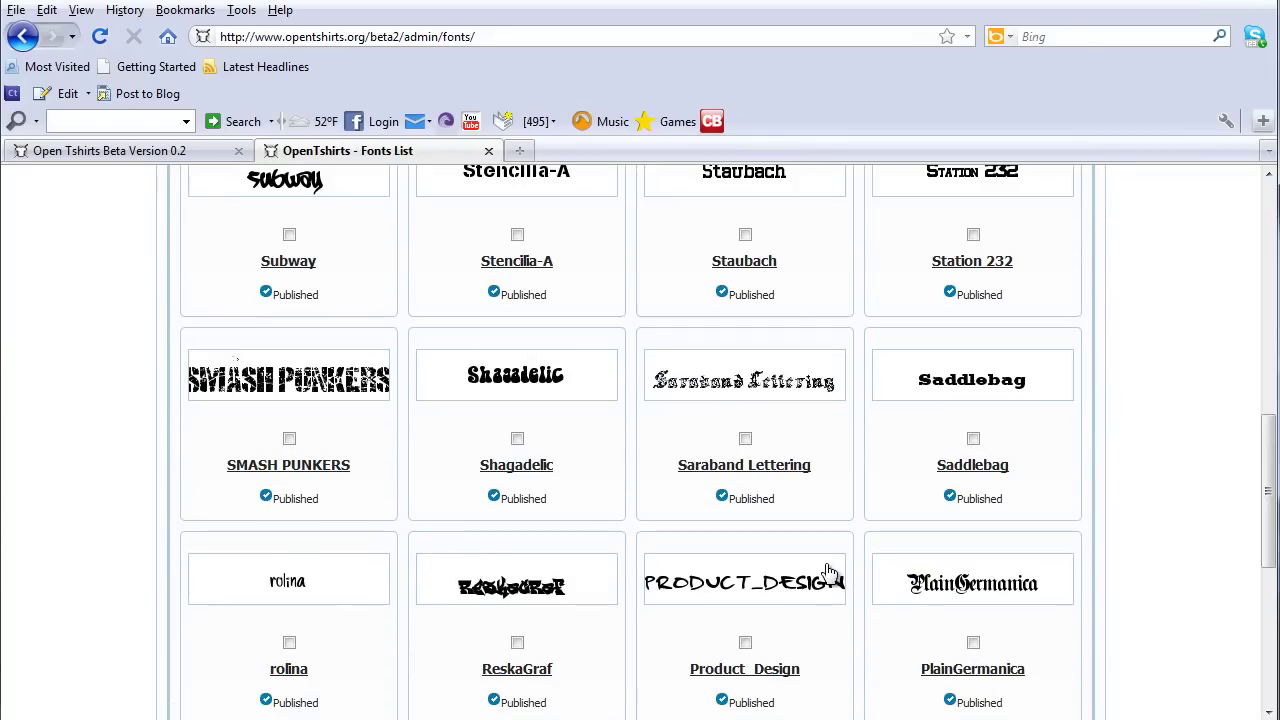
{"action": "scroll", "coordinate": [828, 572], "scroll_direction": "up", "scroll_amount": 8}
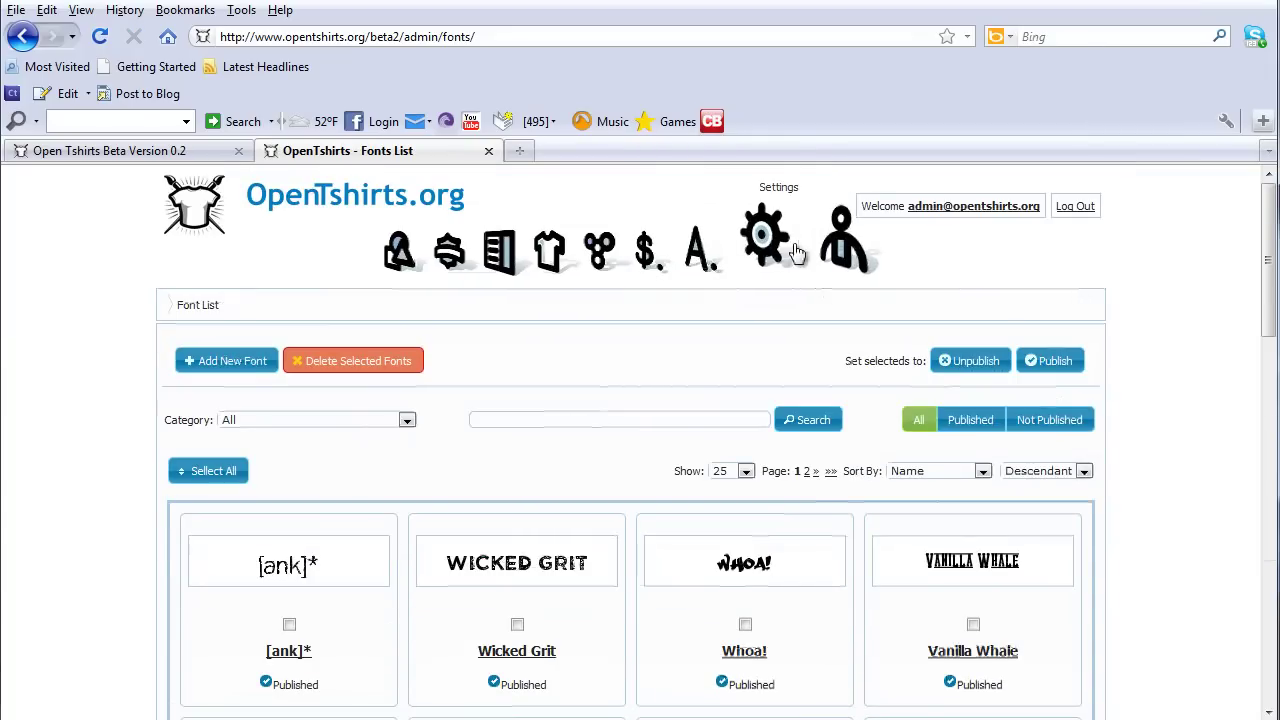
{"action": "left_click", "coordinate": [779, 268]}
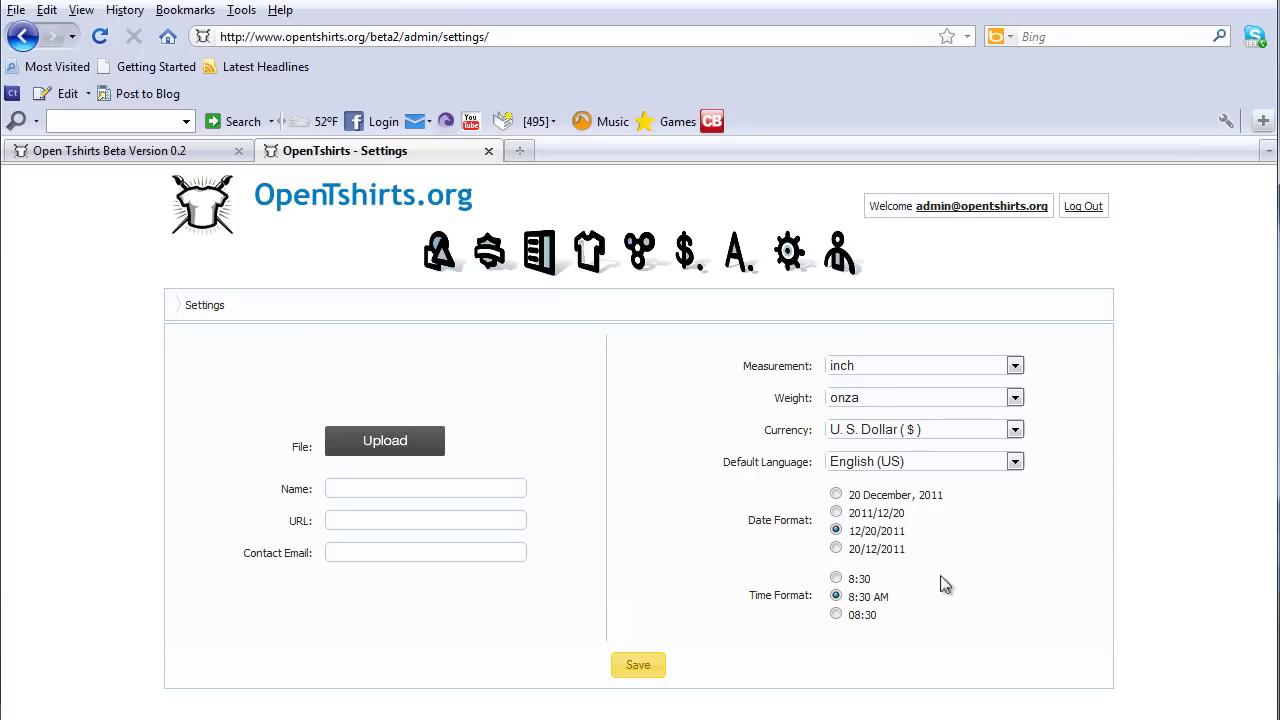
{"action": "left_click", "coordinate": [852, 255]}
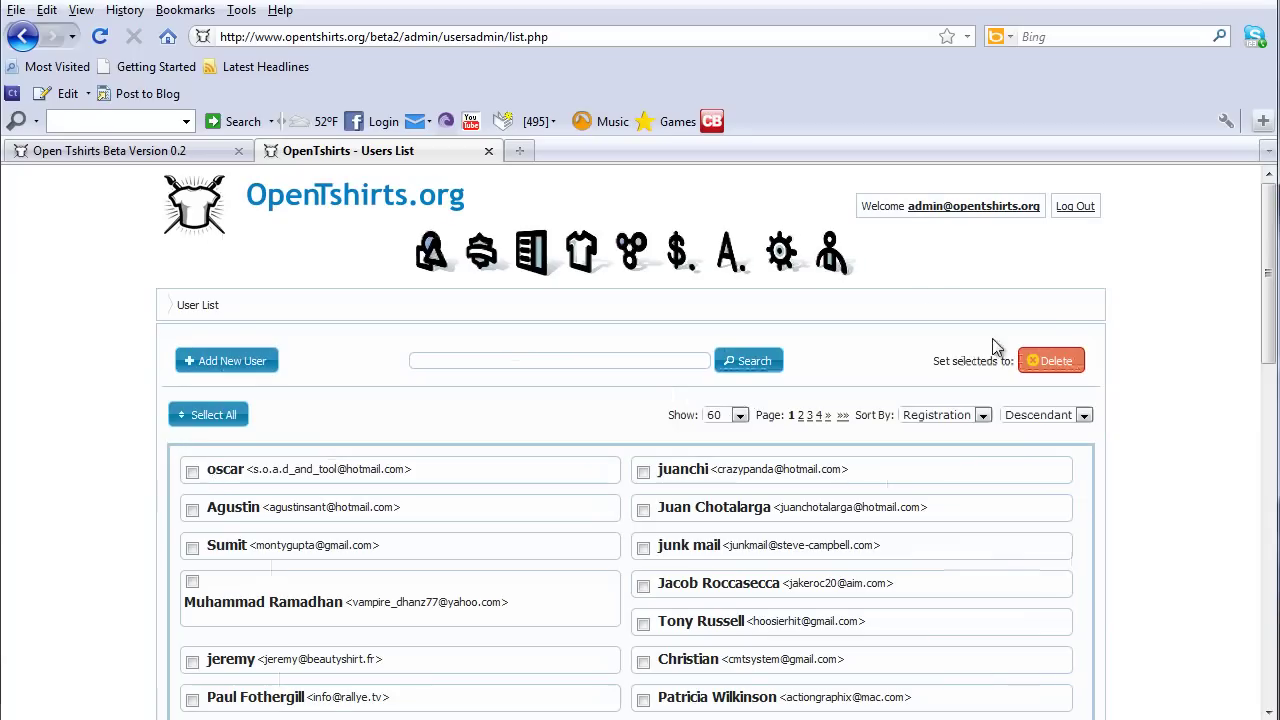
Step: Open the v neck product for editing and display its views and regions
{"action": "left_click", "coordinate": [588, 250]}
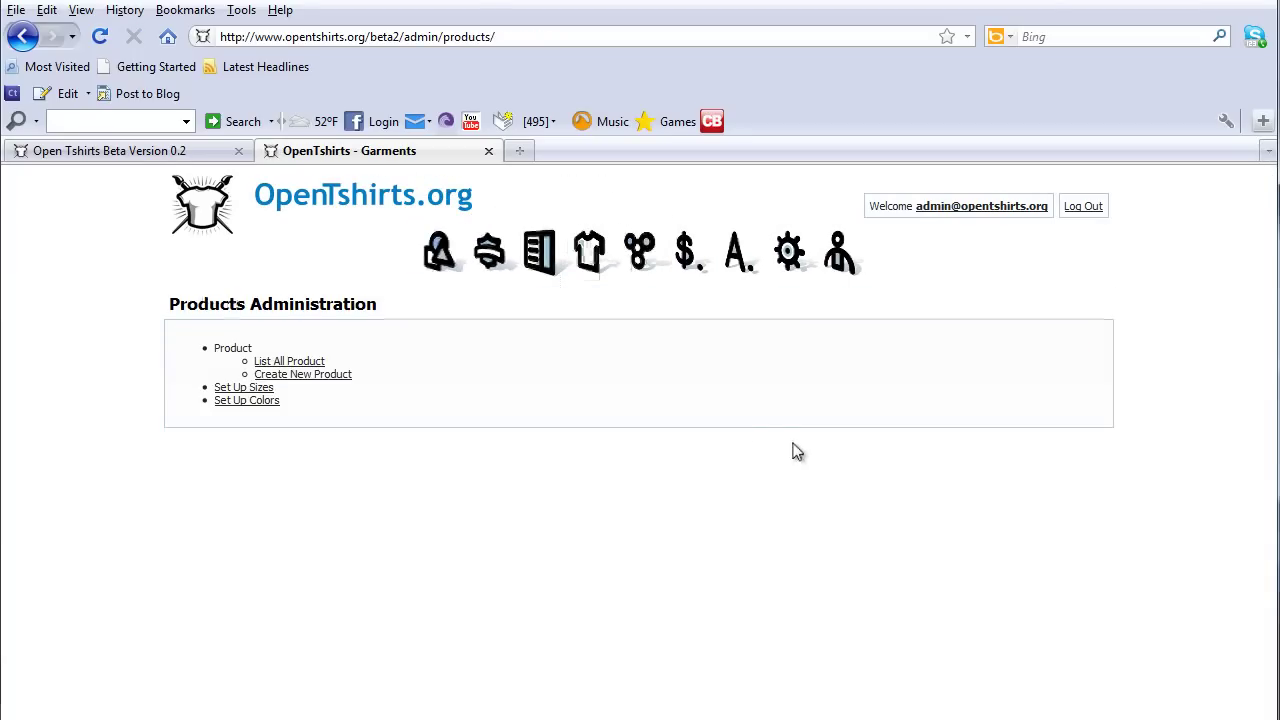
{"action": "left_click", "coordinate": [303, 362]}
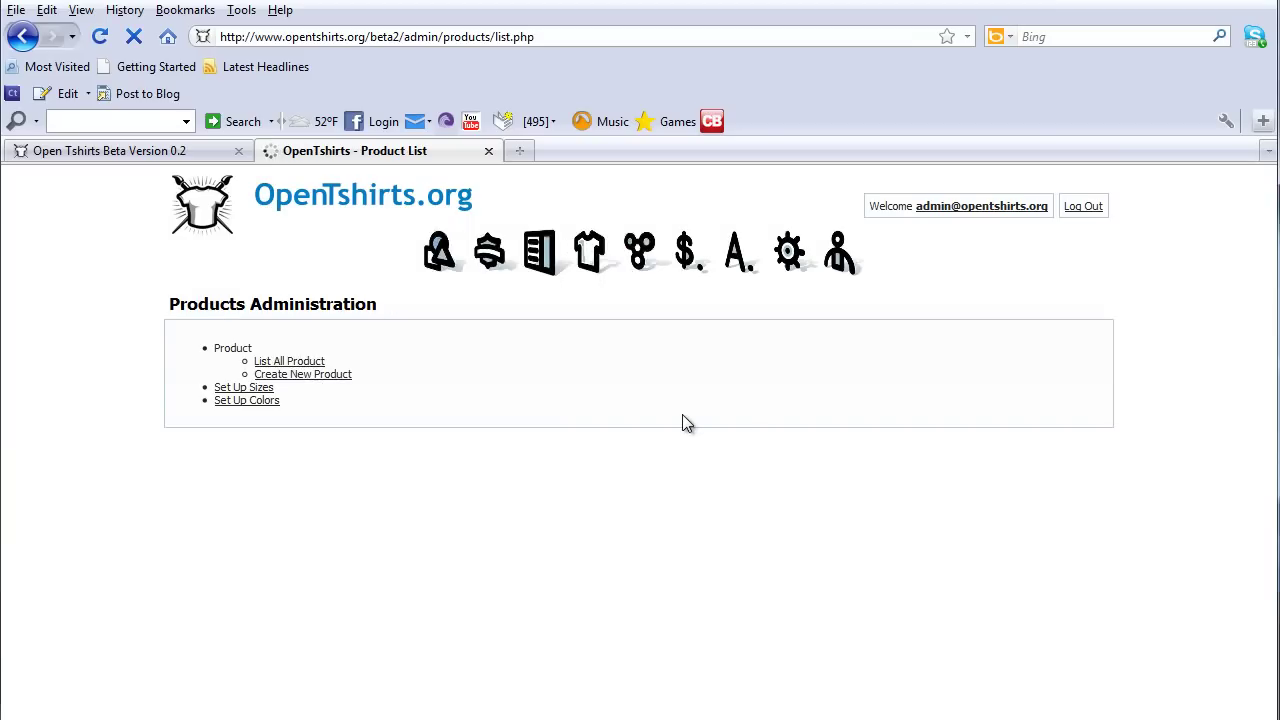
{"action": "left_click", "coordinate": [290, 560]}
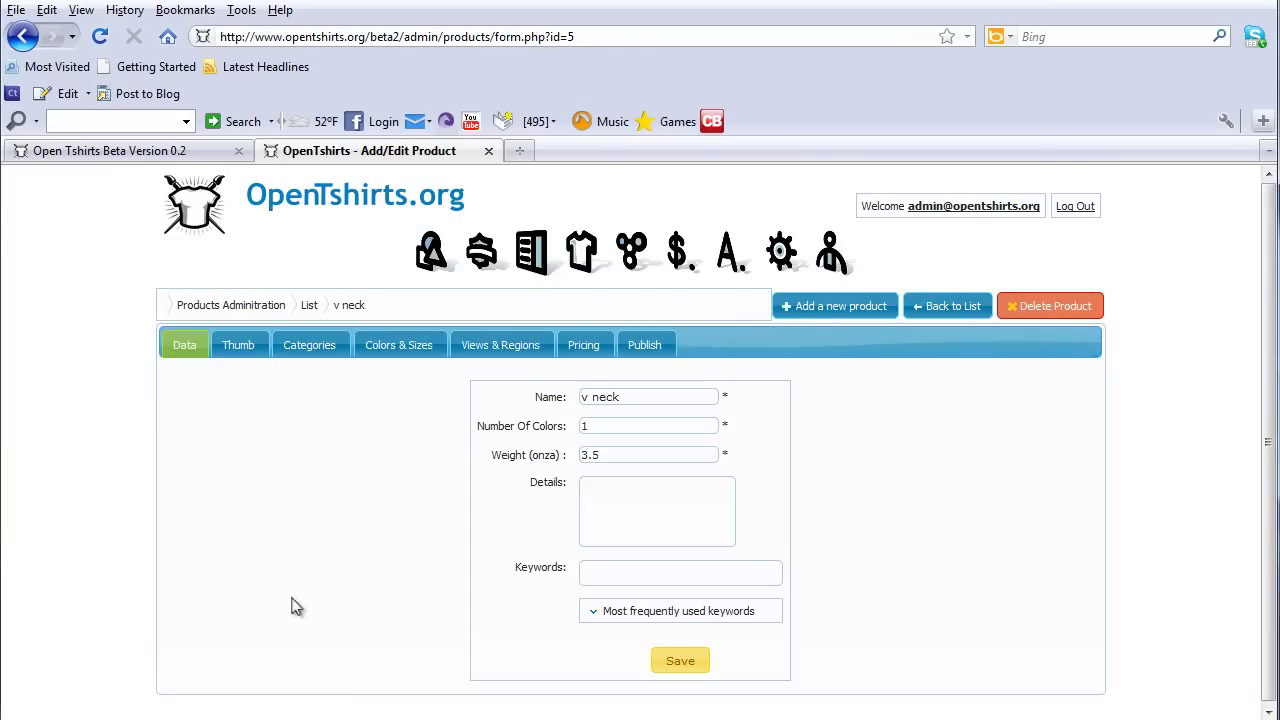
{"action": "left_click", "coordinate": [500, 345]}
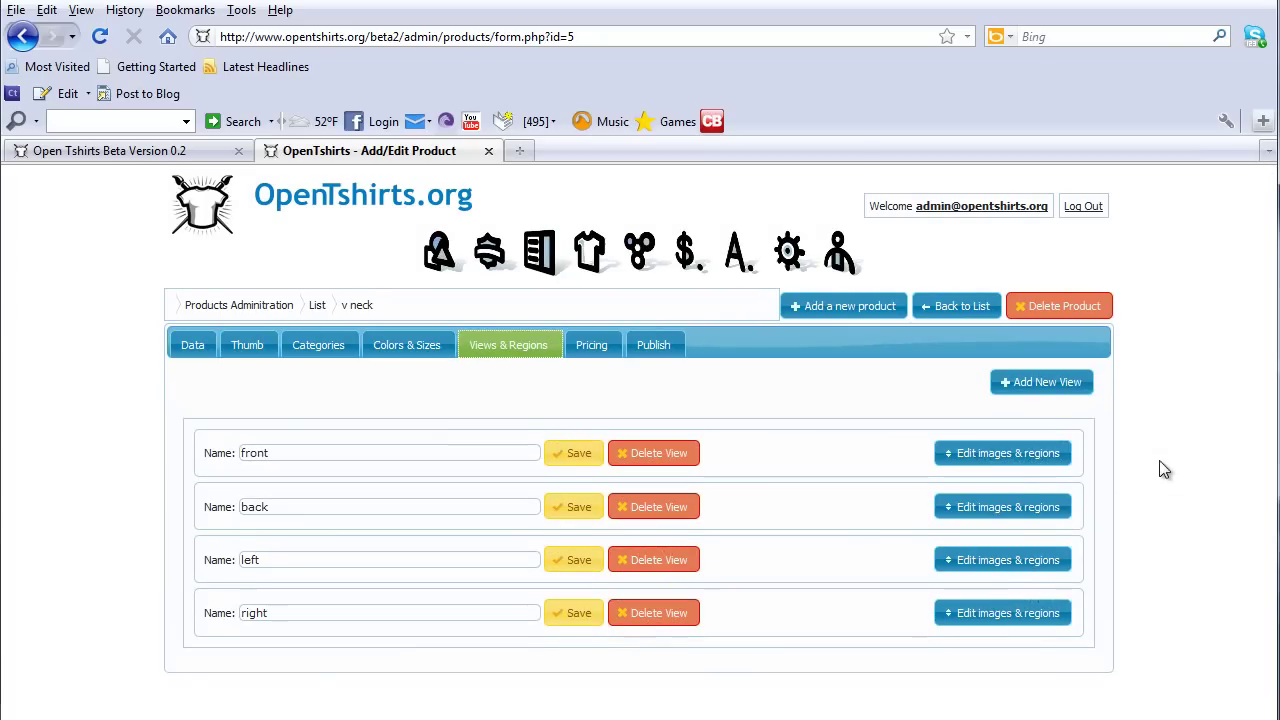
Step: Expand the front view's images and regions and nudge its print region slightly sideways on the shirt
{"action": "left_click", "coordinate": [1027, 460]}
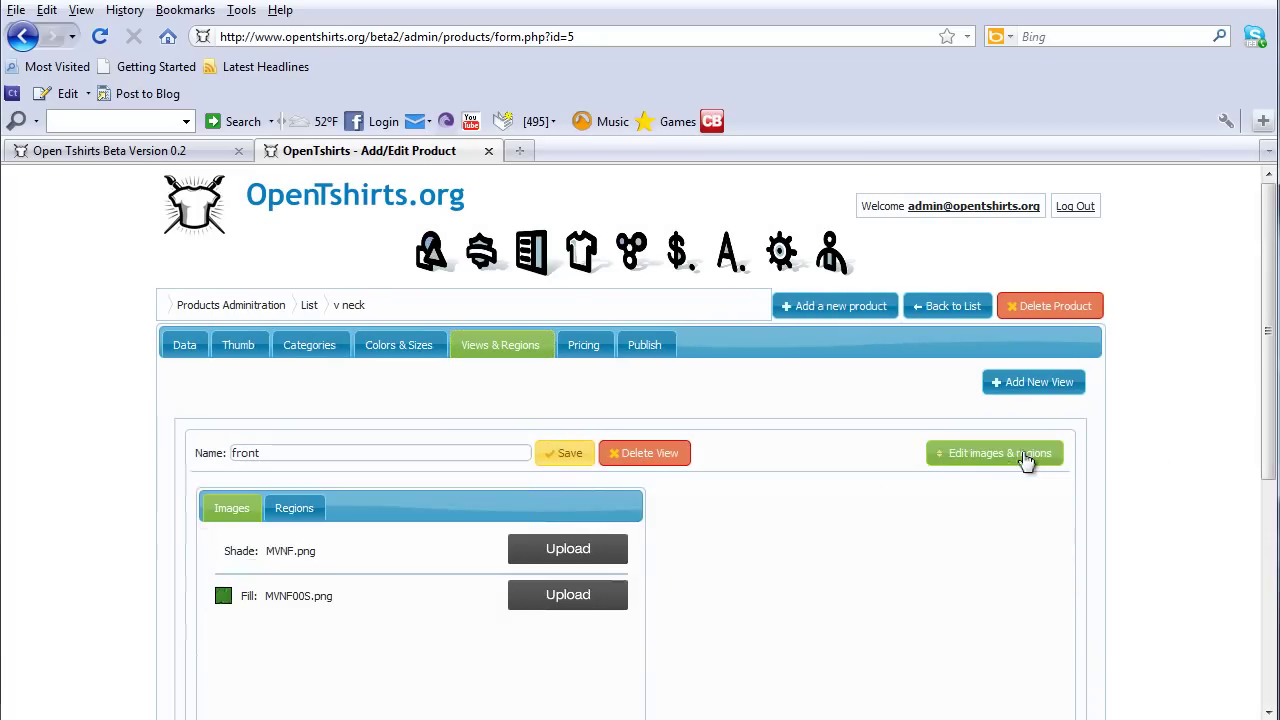
{"action": "scroll", "coordinate": [1027, 460], "scroll_direction": "down", "scroll_amount": 4}
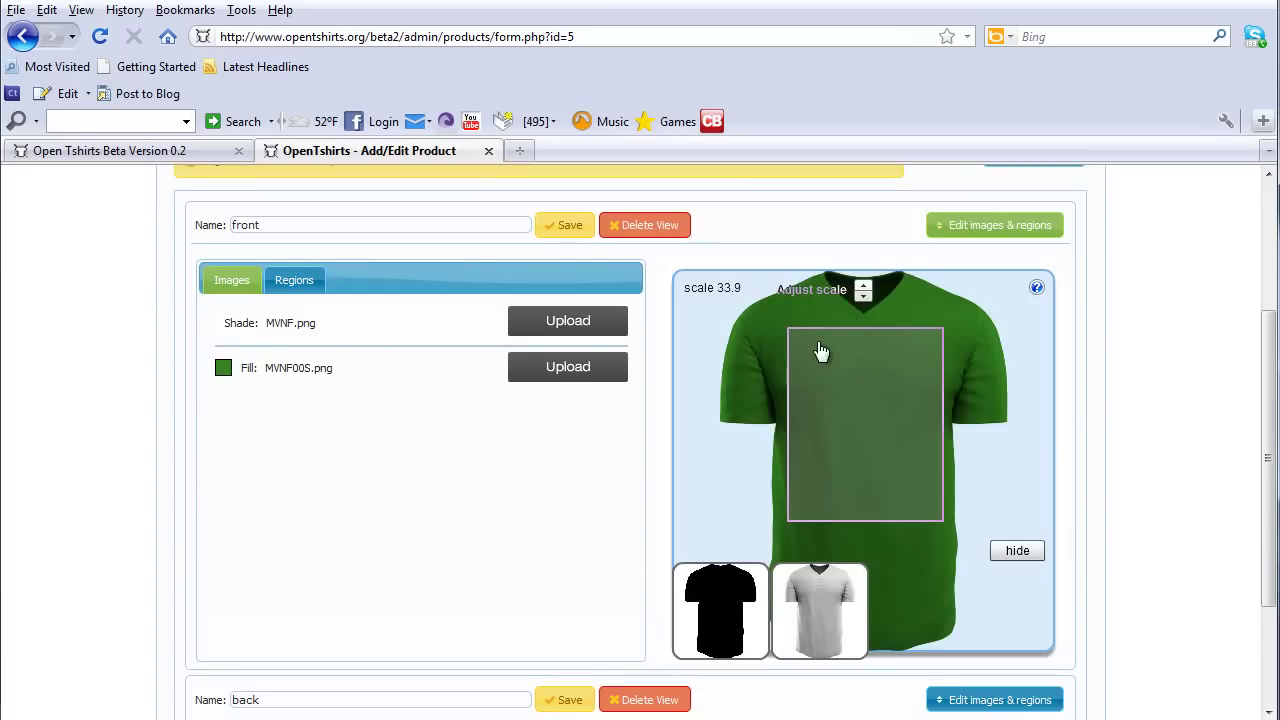
{"action": "mouse_move", "coordinate": [908, 374]}
{"action": "left_mouse_down"}
{"action": "mouse_move", "coordinate": [949, 329]}
{"action": "mouse_move", "coordinate": [880, 391]}
{"action": "mouse_move", "coordinate": [906, 366]}
{"action": "mouse_move", "coordinate": [917, 372]}
{"action": "left_mouse_up"}
Step: Examine the left view's images and sleeve print region, then return to the shirt design page
{"action": "scroll", "coordinate": [1143, 396], "scroll_direction": "down", "scroll_amount": 2}
{"action": "scroll", "coordinate": [1143, 394], "scroll_direction": "down", "scroll_amount": 1}
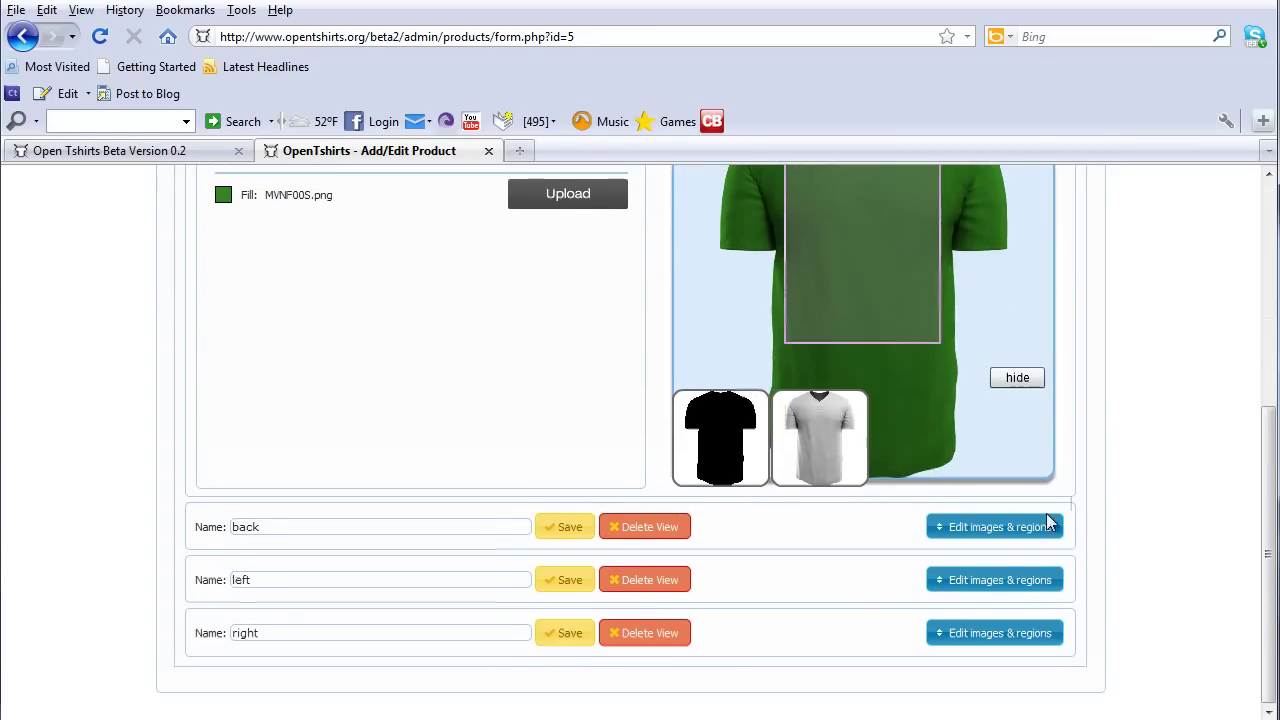
{"action": "left_click", "coordinate": [1034, 580]}
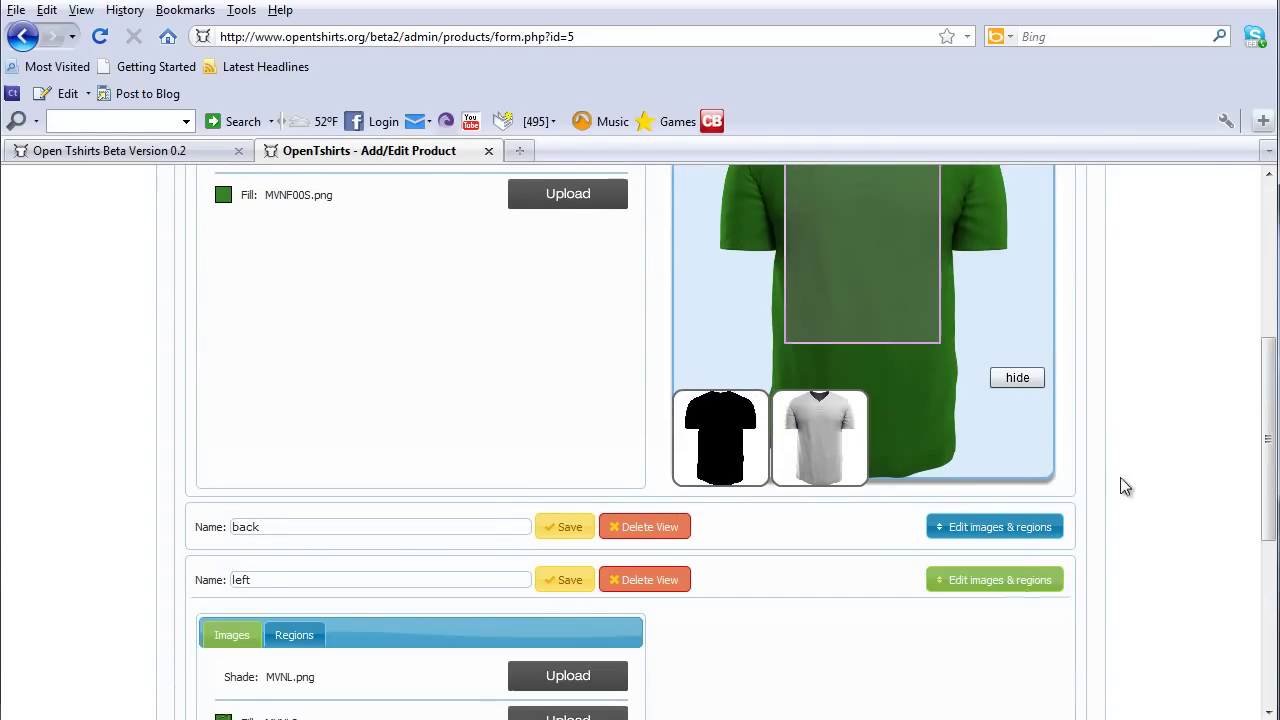
{"action": "scroll", "coordinate": [1123, 472], "scroll_direction": "down", "scroll_amount": 6}
{"action": "scroll", "coordinate": [1123, 472], "scroll_direction": "down", "scroll_amount": 2}
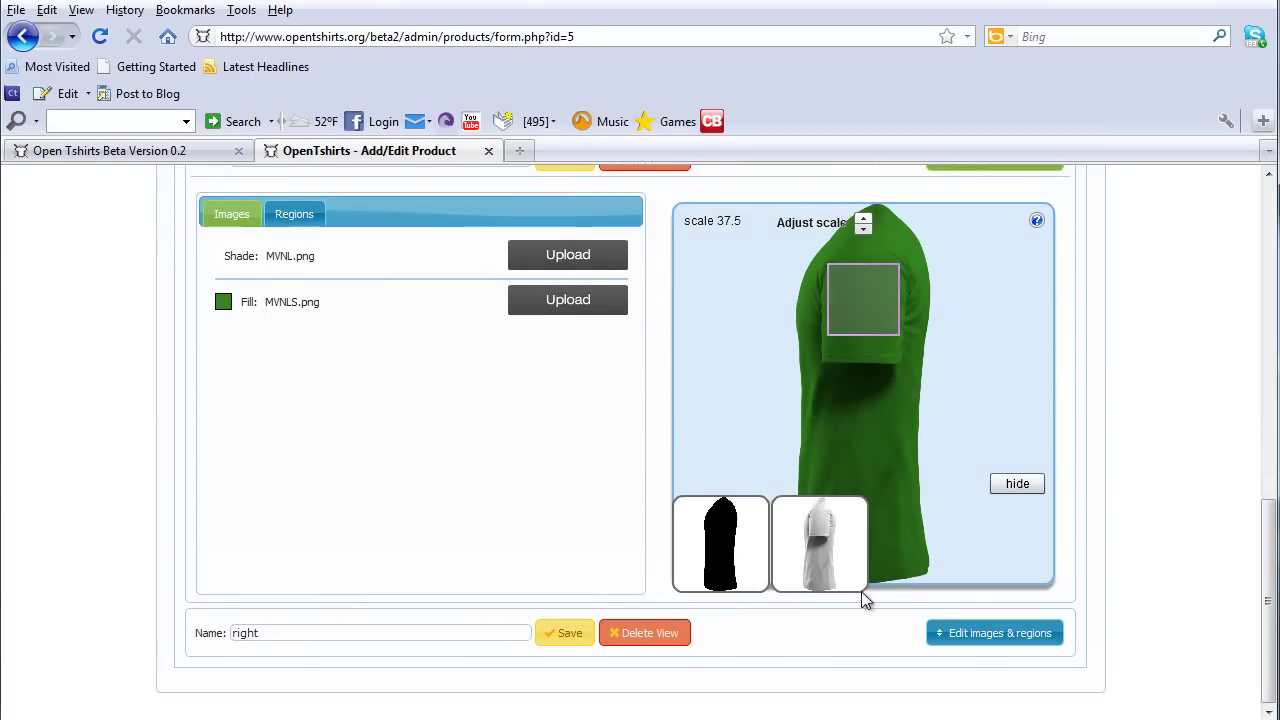
{"action": "scroll", "coordinate": [1095, 565], "scroll_direction": "up", "scroll_amount": 15}
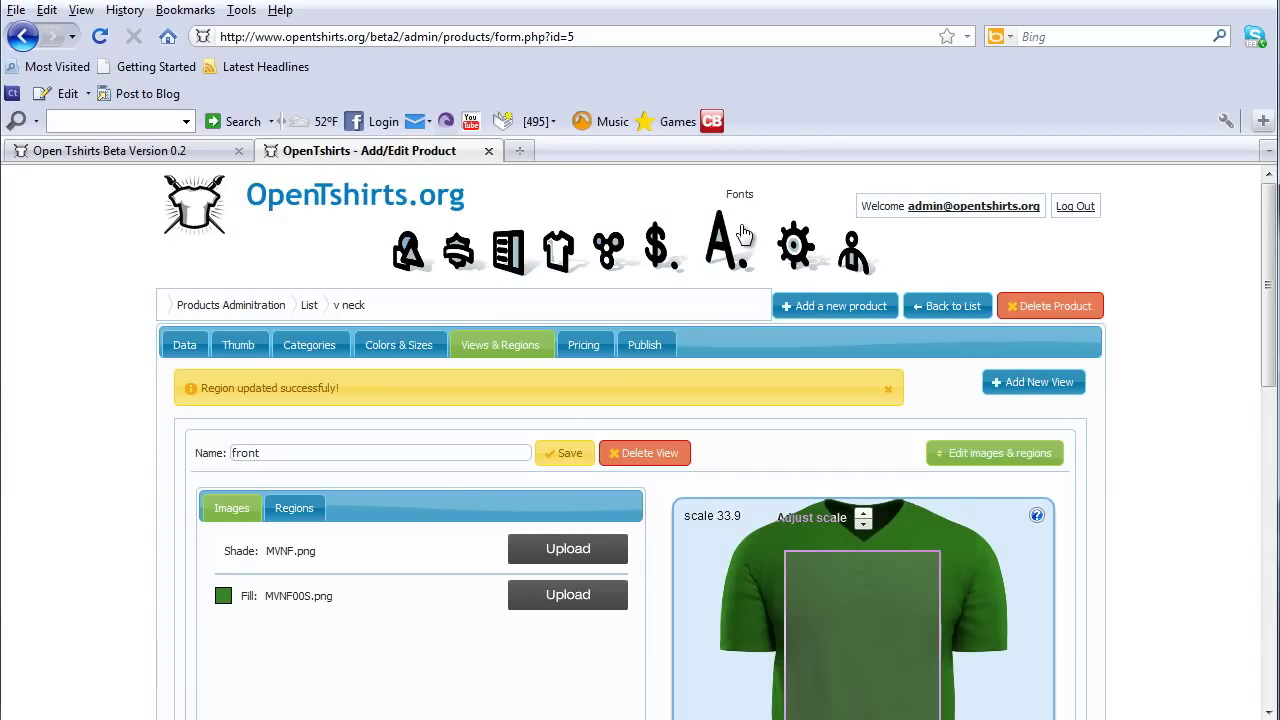
{"action": "left_click", "coordinate": [172, 151]}
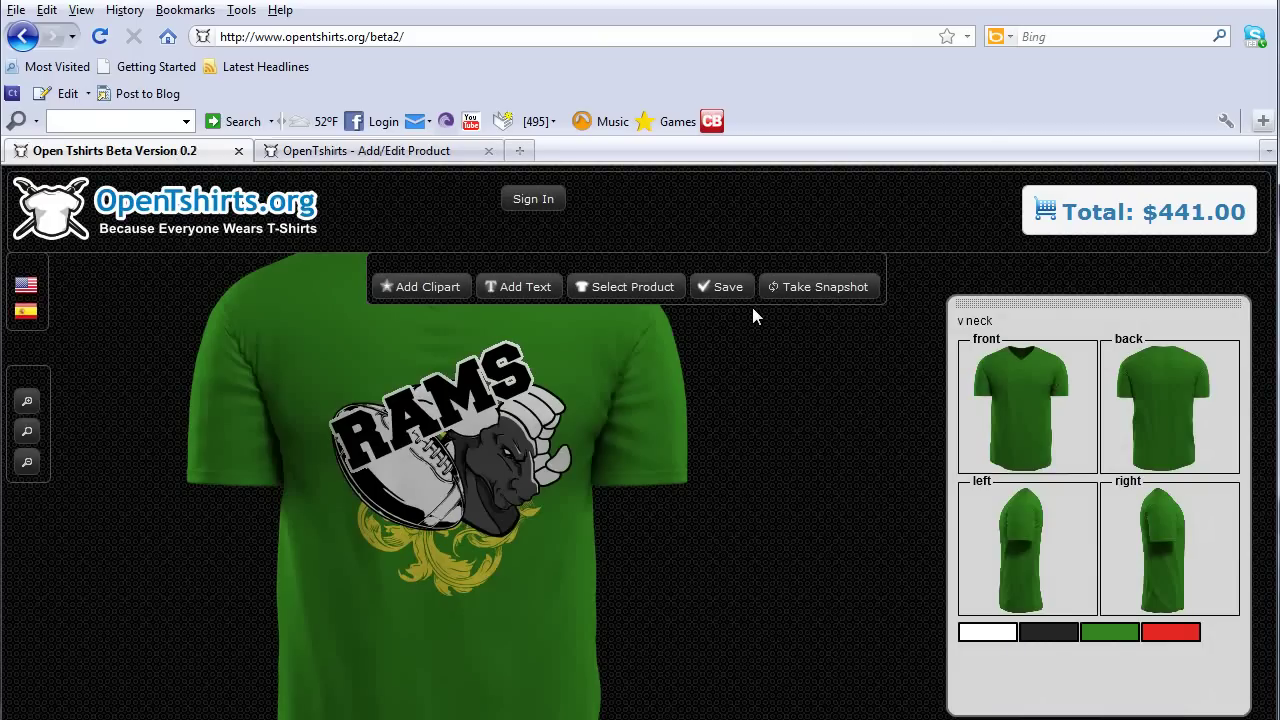